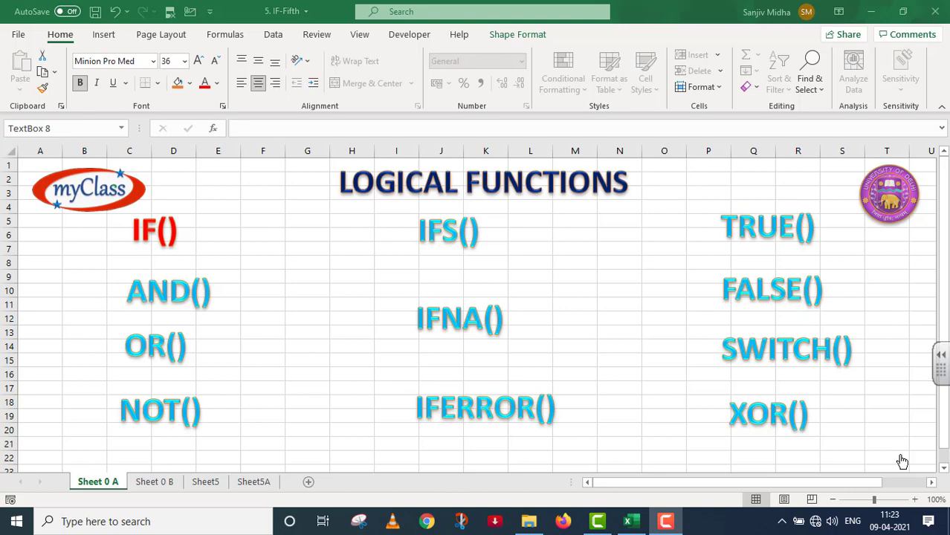
Step: Go to the Sheet5A worksheet containing the grace marks exercise
{"action": "left_click", "coordinate": [160, 485]}
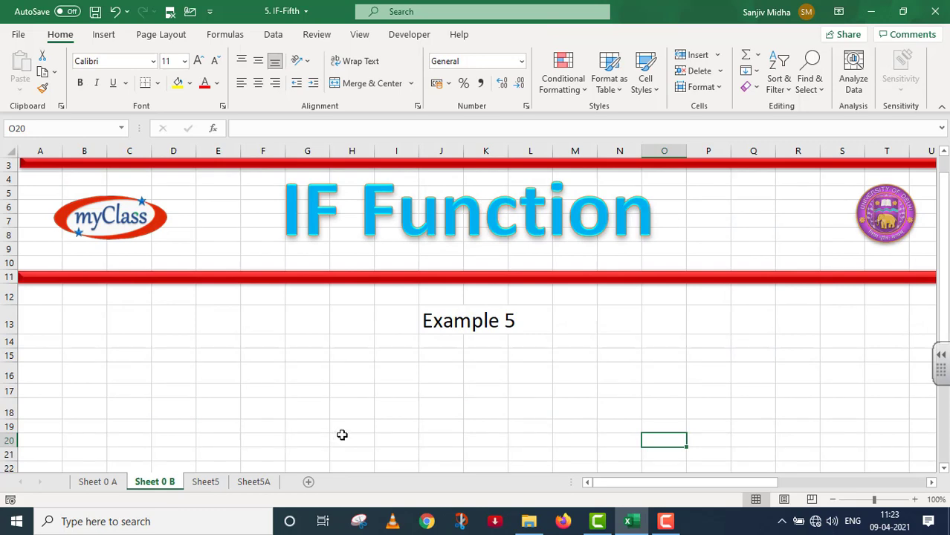
{"action": "key", "text": "ctrl+Page_Down"}
{"action": "key", "text": "ctrl+Page_Down"}
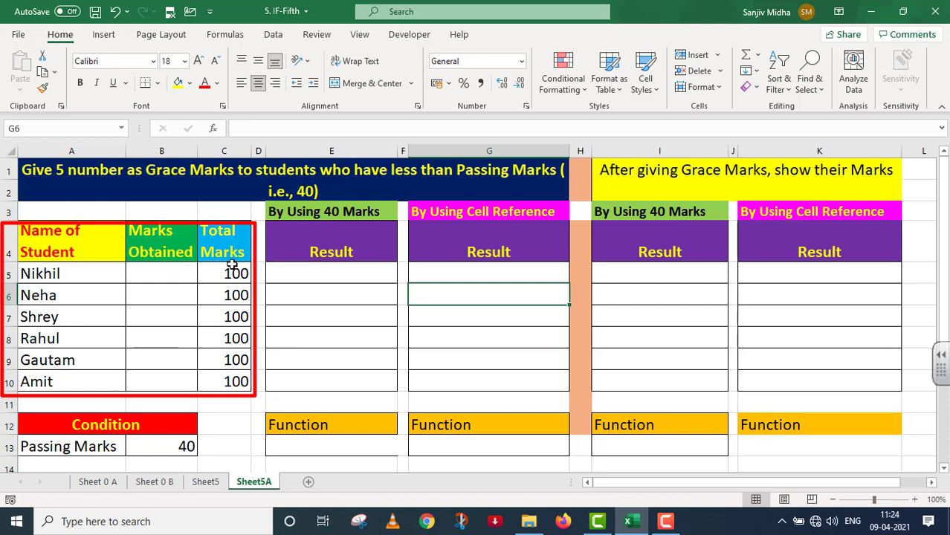
{"action": "mouse_move", "coordinate": [16, 415]}
{"action": "left_mouse_down"}
{"action": "mouse_move", "coordinate": [187, 425]}
{"action": "mouse_move", "coordinate": [199, 473]}
{"action": "left_mouse_up"}
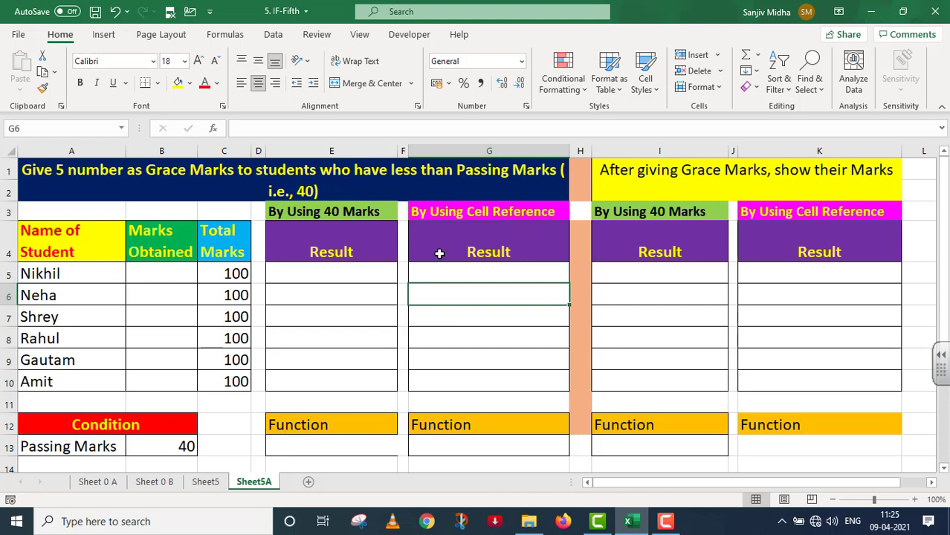
Step: Enter the marks obtained 54, 35, 45, 38, 90 and 31 for the six students in cells B5 through B10
{"action": "left_click", "coordinate": [175, 272]}
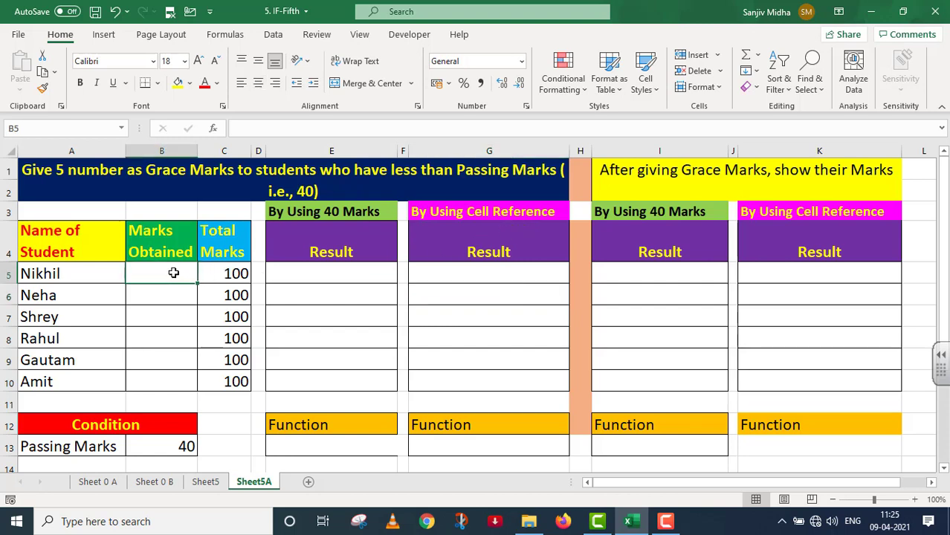
{"action": "type", "text": "5"}
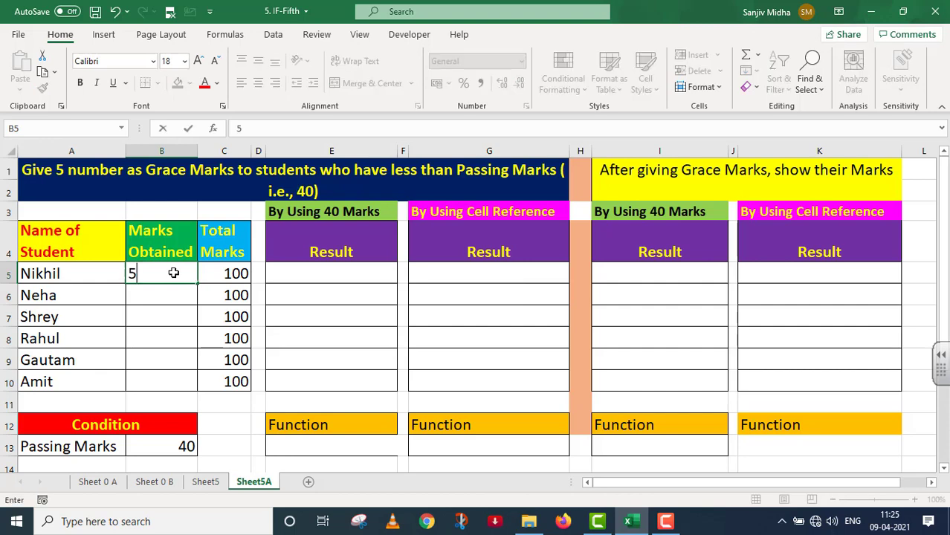
{"action": "type", "text": "4"}
{"action": "left_click", "coordinate": [148, 296]}
{"action": "type", "text": "35"}
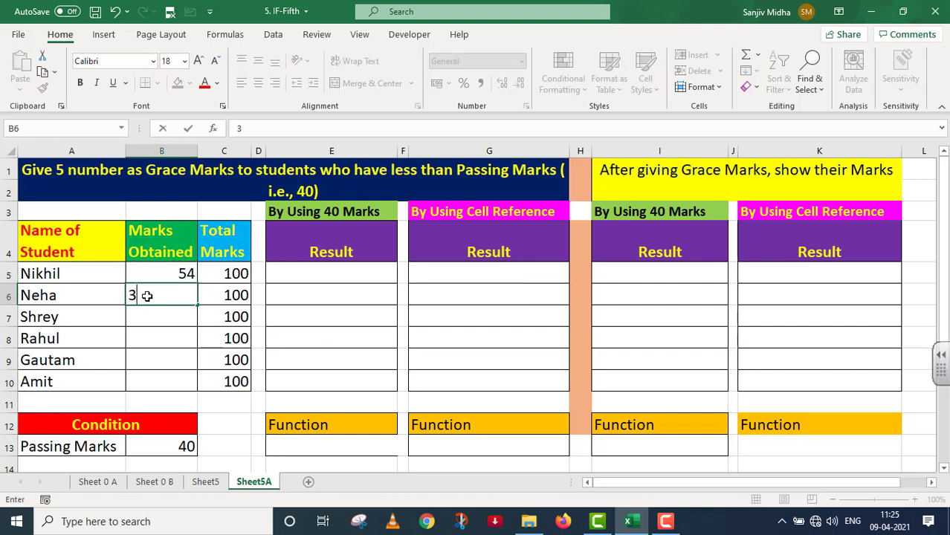
{"action": "left_click", "coordinate": [149, 321]}
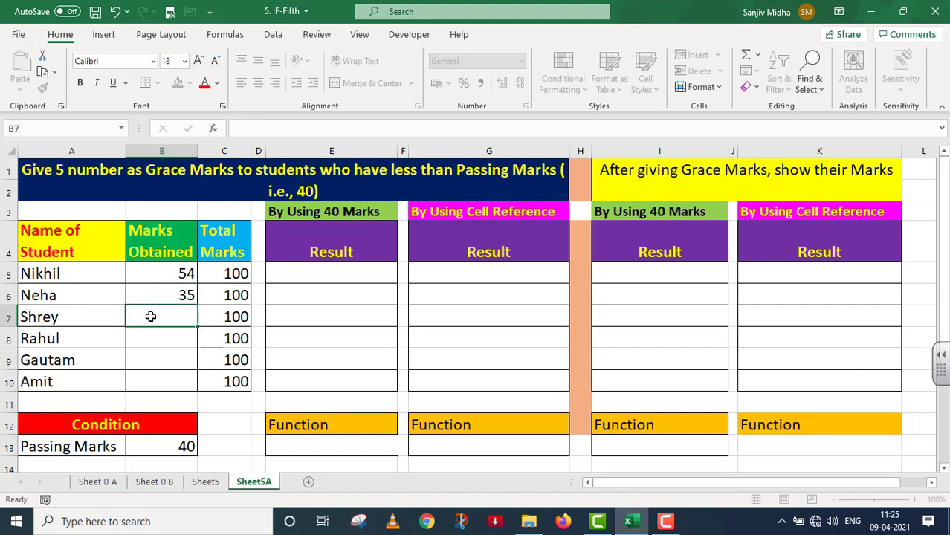
{"action": "type", "text": "45"}
{"action": "left_click", "coordinate": [159, 334]}
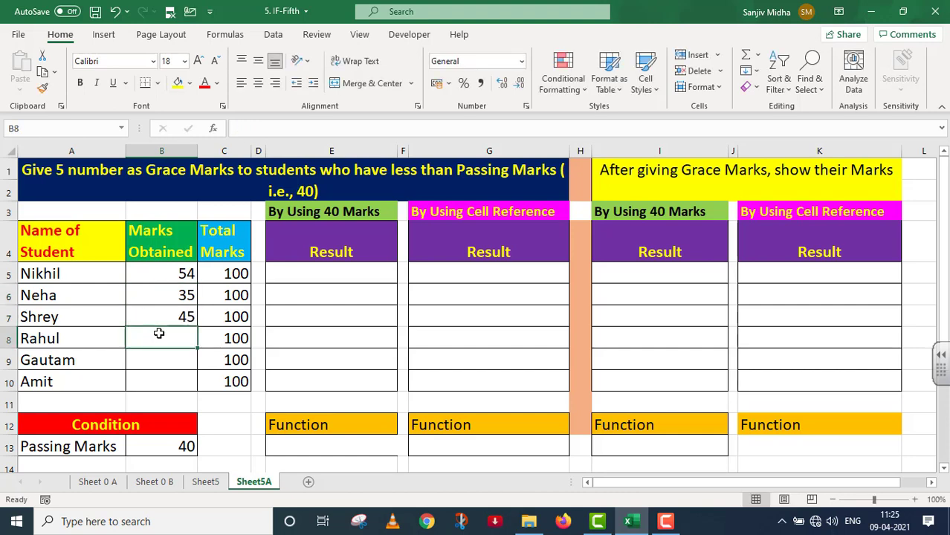
{"action": "type", "text": "38"}
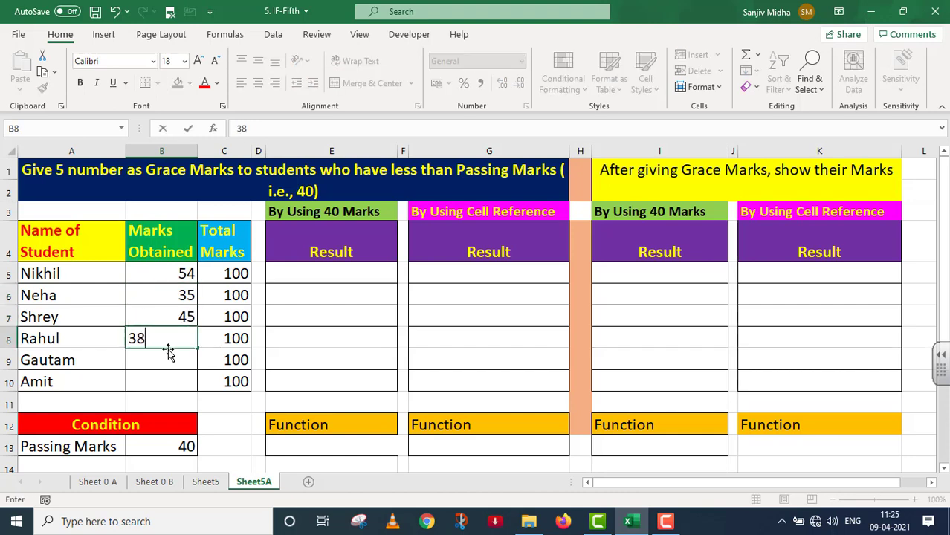
{"action": "left_click", "coordinate": [154, 356]}
{"action": "type", "text": "90"}
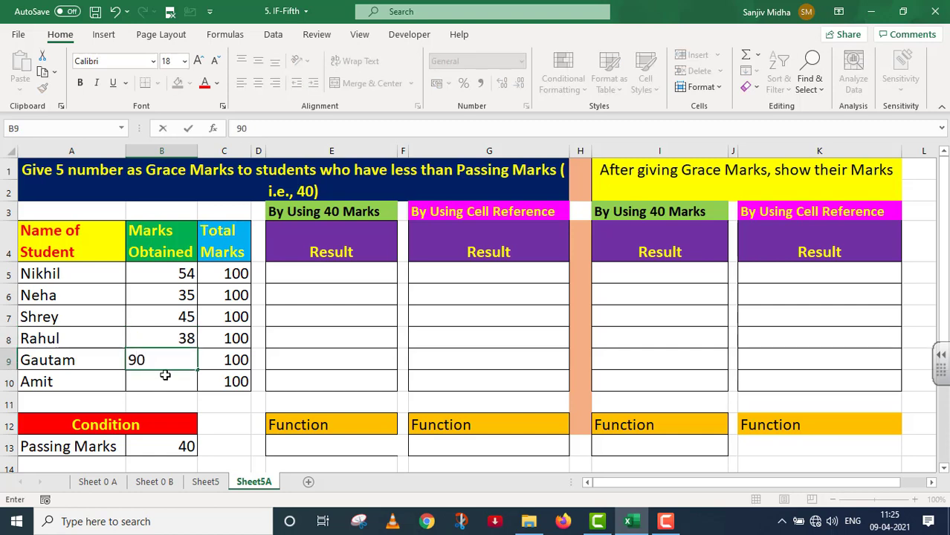
{"action": "left_click", "coordinate": [162, 379]}
{"action": "type", "text": "31"}
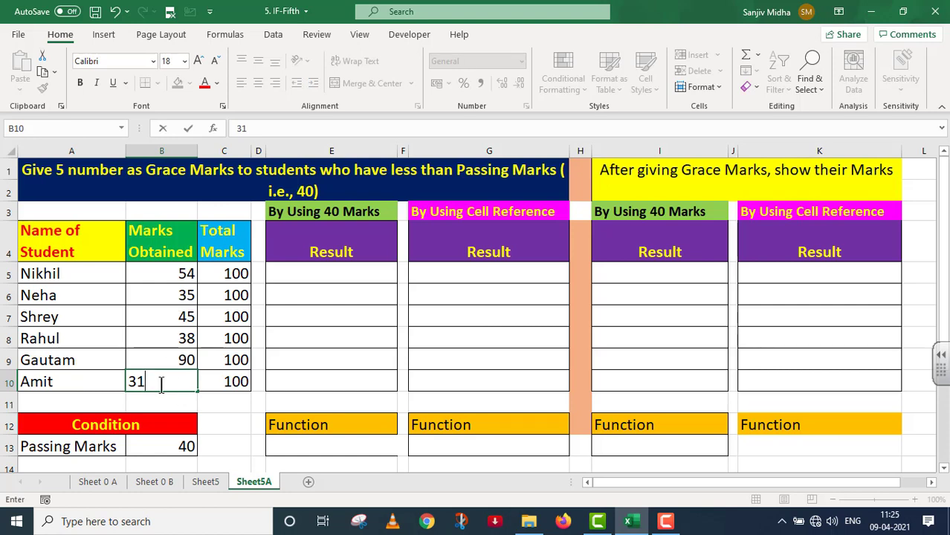
{"action": "left_click", "coordinate": [204, 401]}
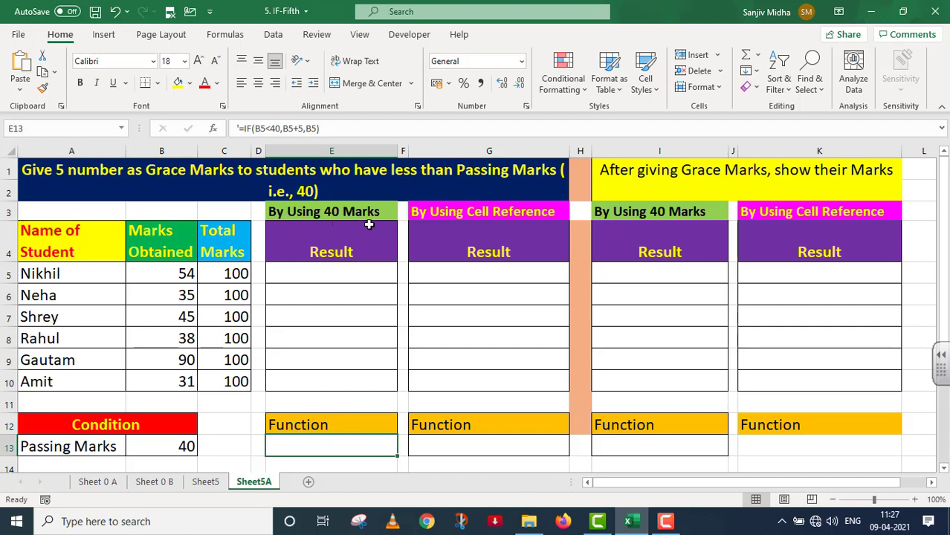
Step: Enter the formula =IF(B5<40,B5+5,B5) in cell E5 of the By Using 40 Marks result column
{"action": "left_click", "coordinate": [322, 274]}
{"action": "double_click", "coordinate": [321, 274]}
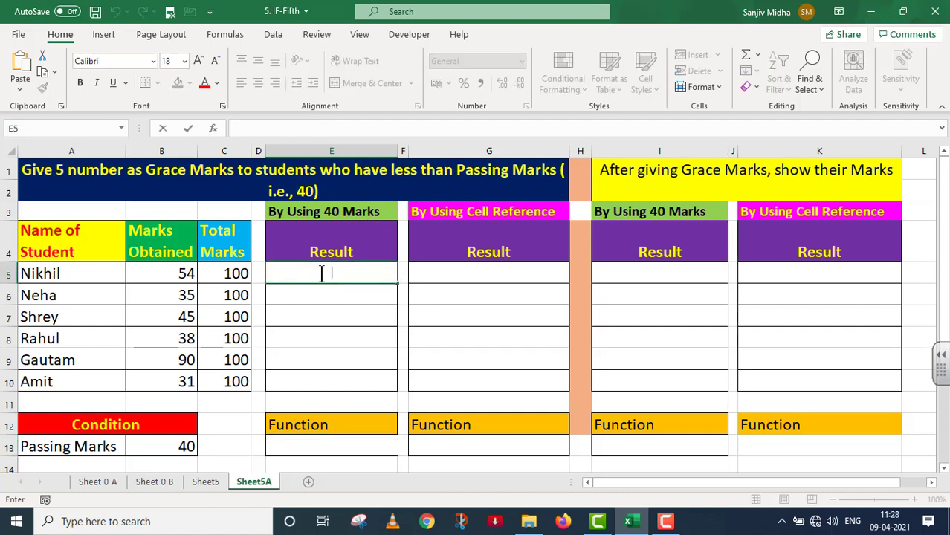
{"action": "type", "text": "=I"}
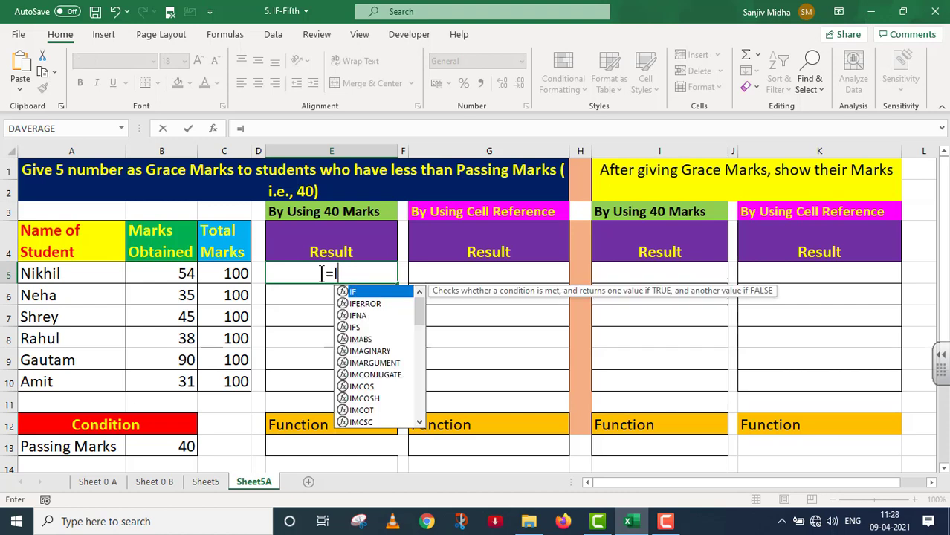
{"action": "type", "text": "F("}
{"action": "left_click", "coordinate": [178, 274]}
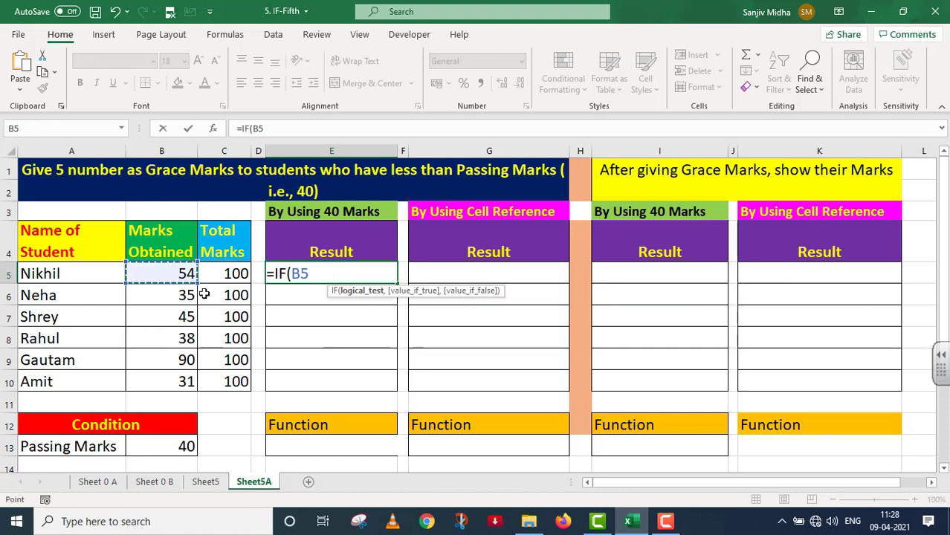
{"action": "type", "text": "<"}
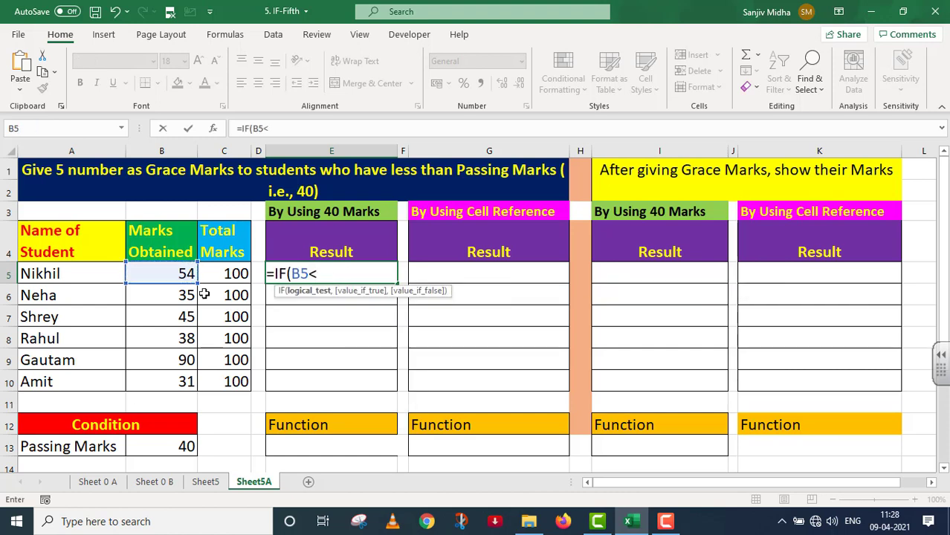
{"action": "type", "text": "40,"}
{"action": "left_click", "coordinate": [186, 274]}
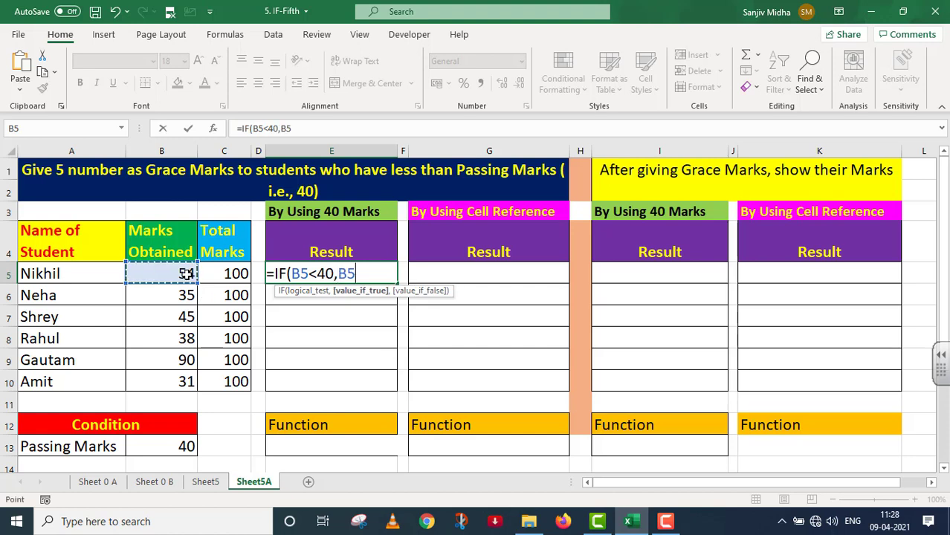
{"action": "type", "text": "+"}
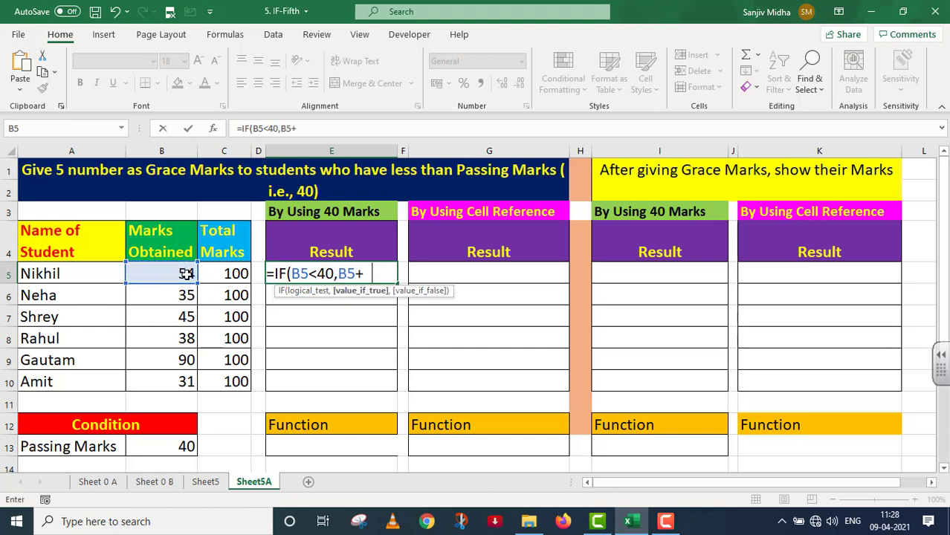
{"action": "type", "text": "5,"}
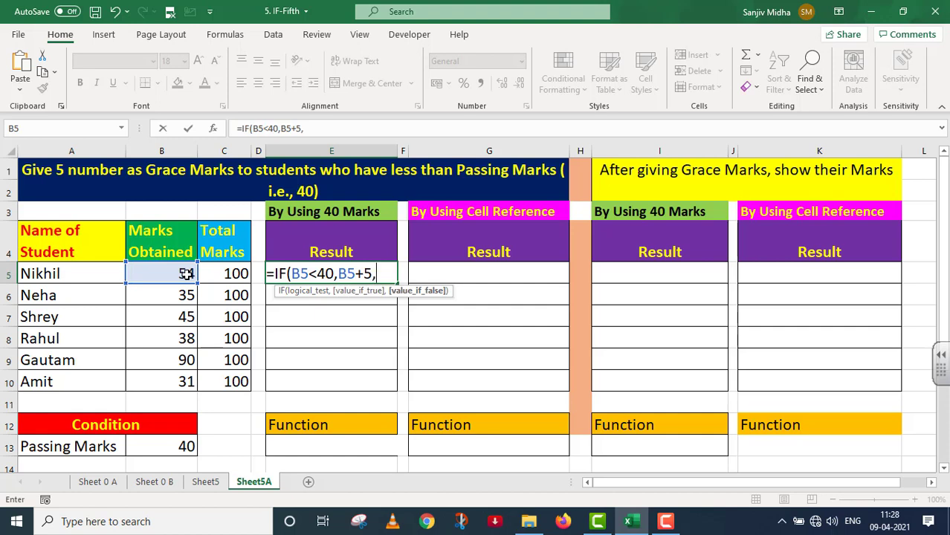
{"action": "left_click", "coordinate": [172, 275]}
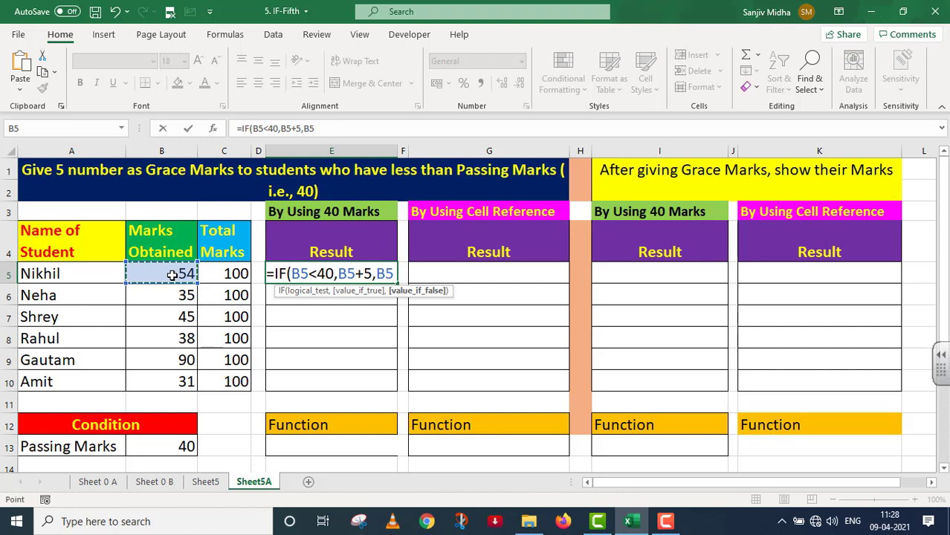
{"action": "type", "text": ")"}
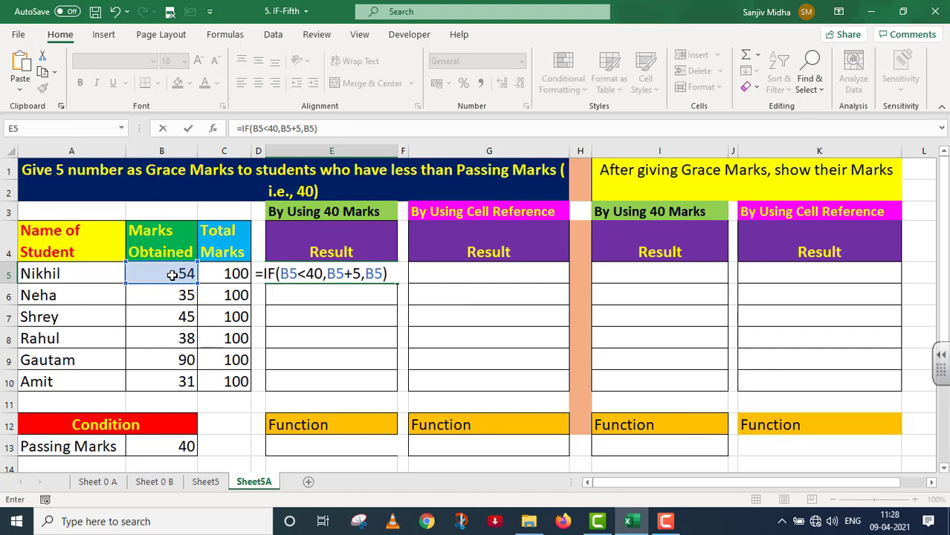
{"action": "key", "text": "Return"}
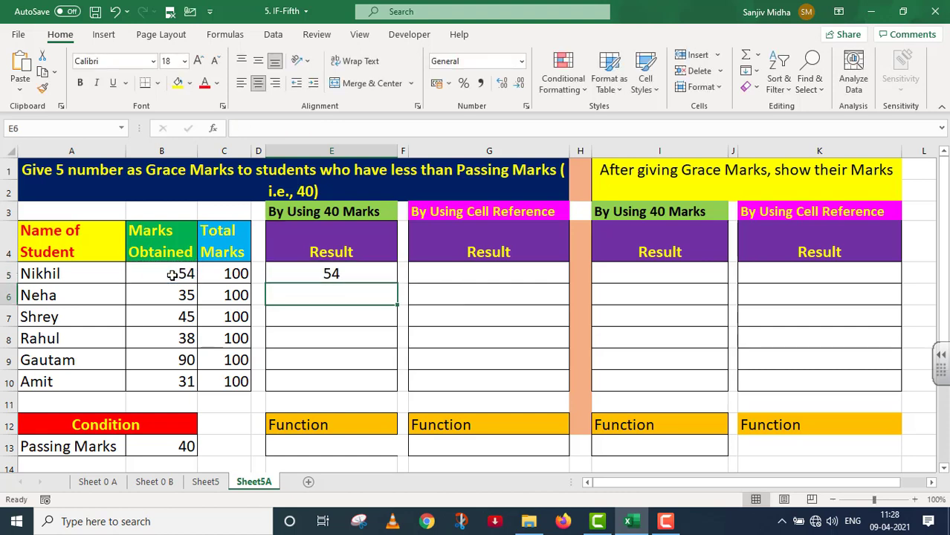
Step: Review the IF formula in E5 without changing it and fill it down to E6
{"action": "double_click", "coordinate": [353, 274]}
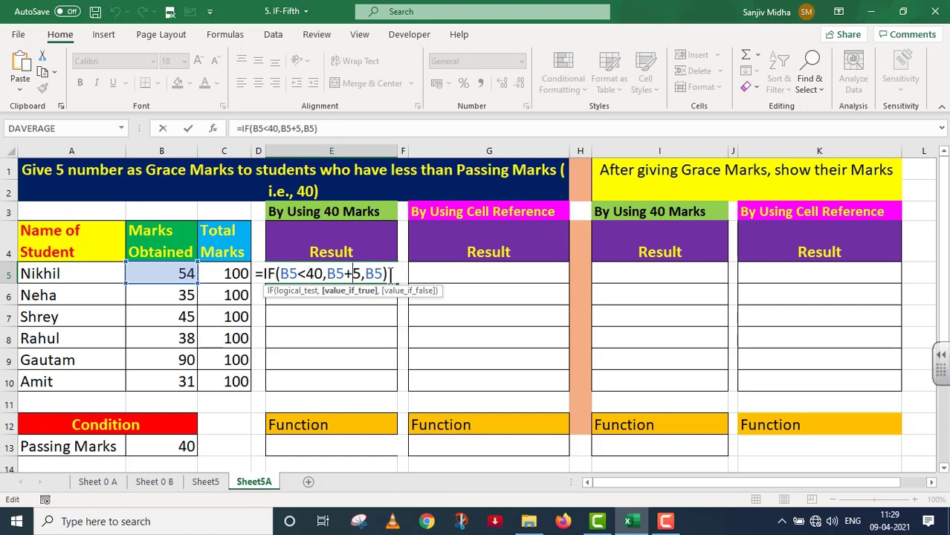
{"action": "key", "text": "Return"}
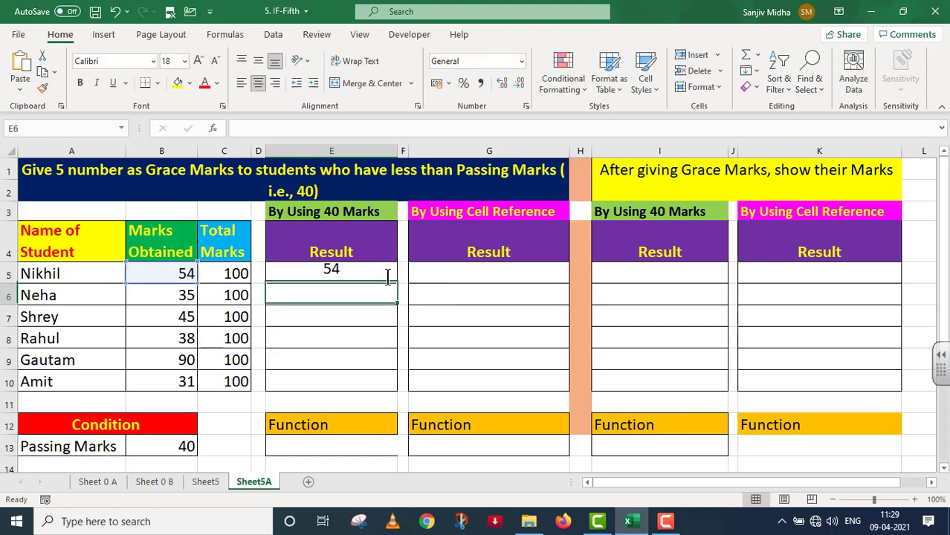
{"action": "left_click", "coordinate": [373, 273]}
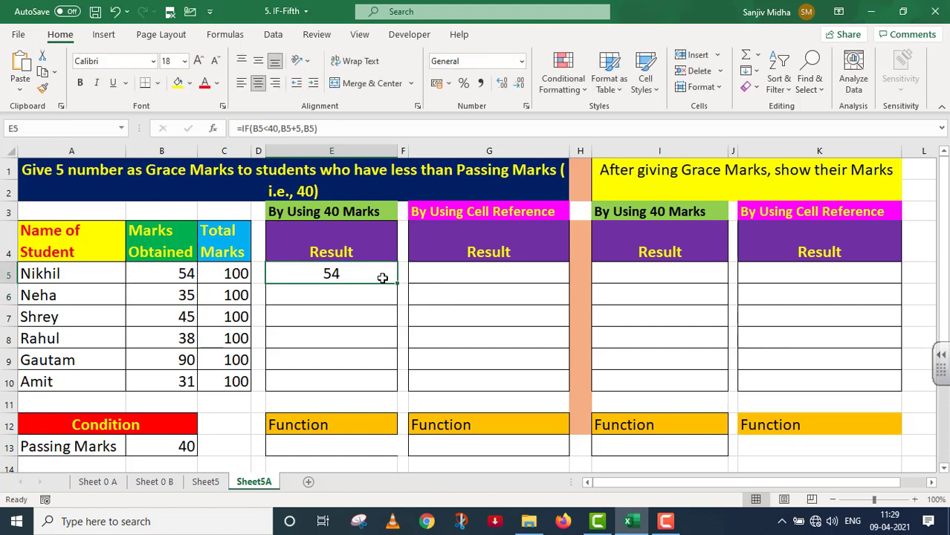
{"action": "left_click_drag", "start_coordinate": [395, 282], "coordinate": [388, 308]}
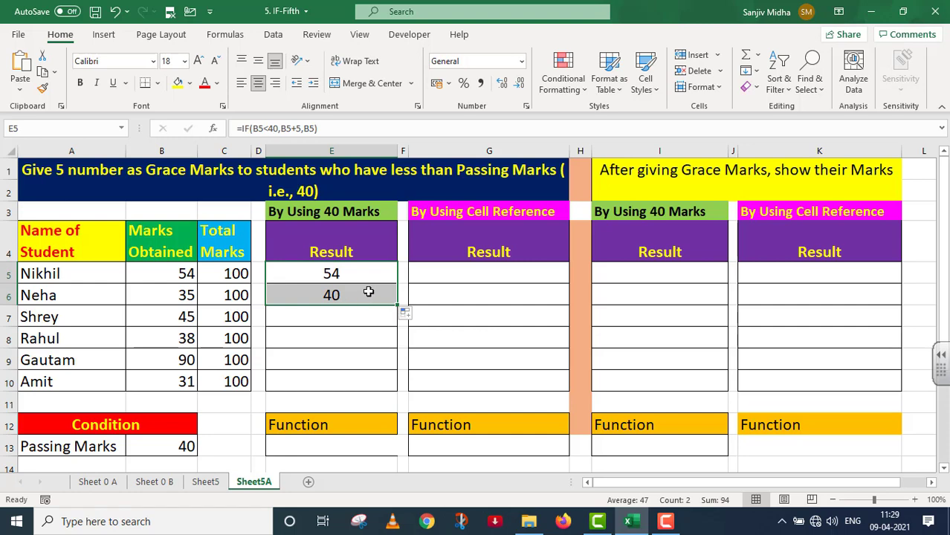
Step: Review the copied IF formulas in E6 and E7 and extend the formula down through E8
{"action": "double_click", "coordinate": [368, 292]}
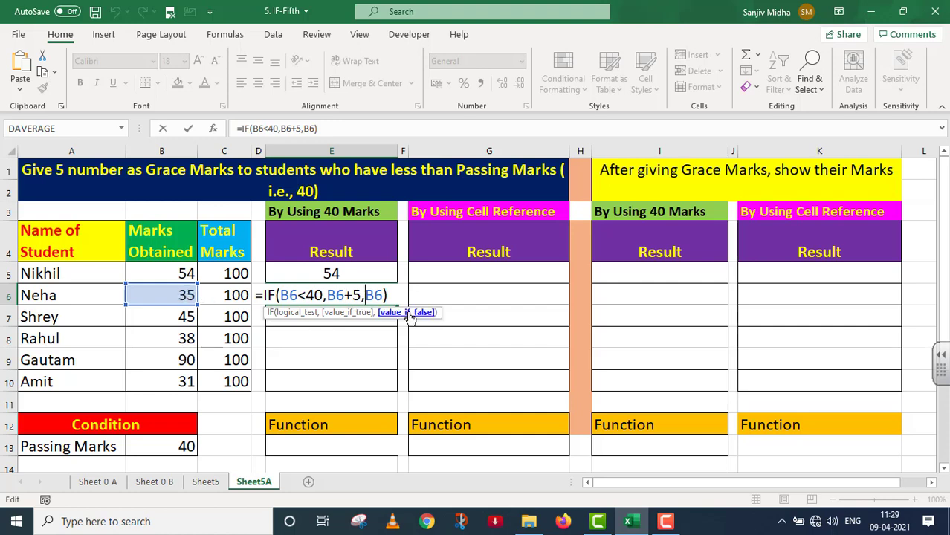
{"action": "key", "text": "Return"}
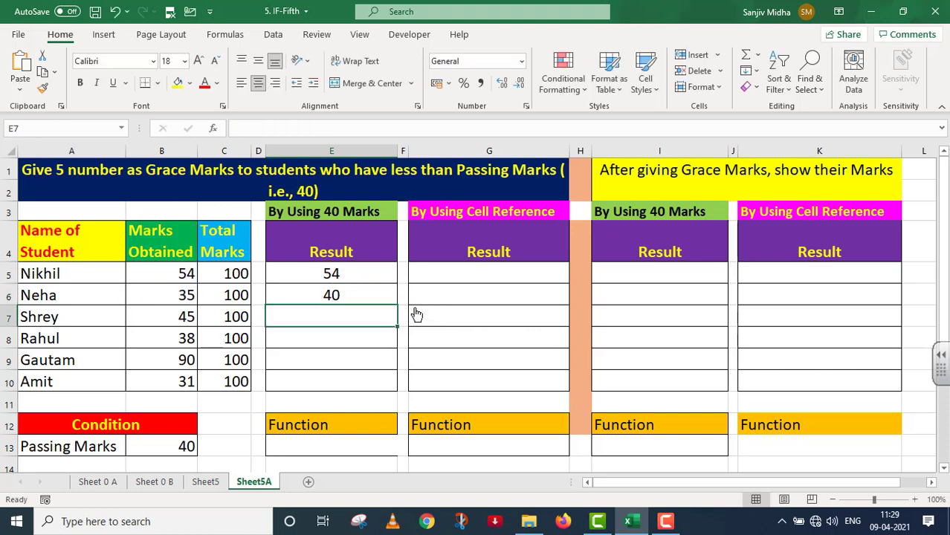
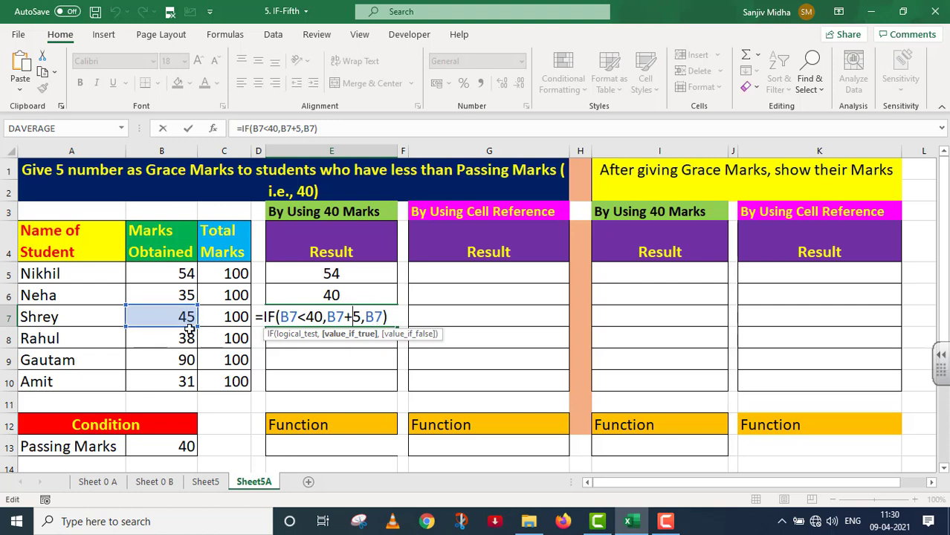
{"action": "key", "text": "Return"}
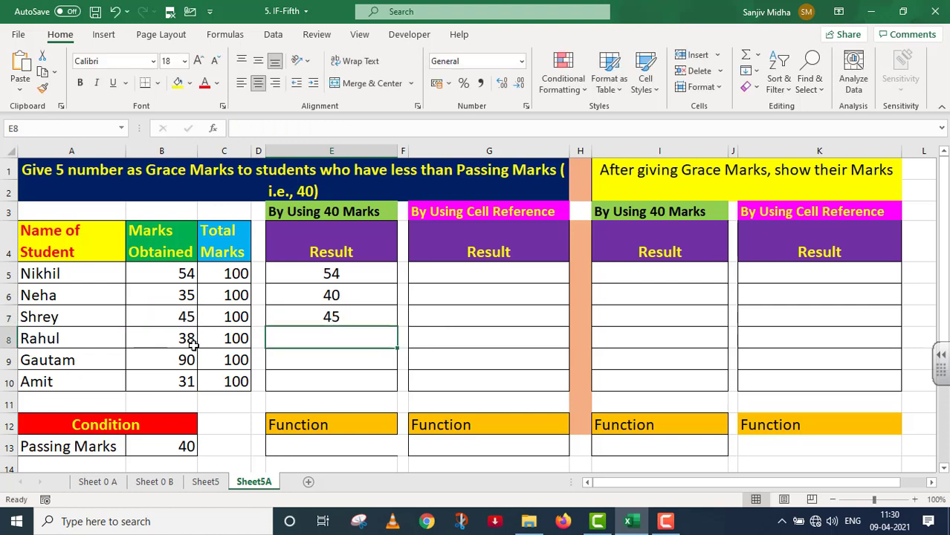
{"action": "left_click", "coordinate": [353, 315]}
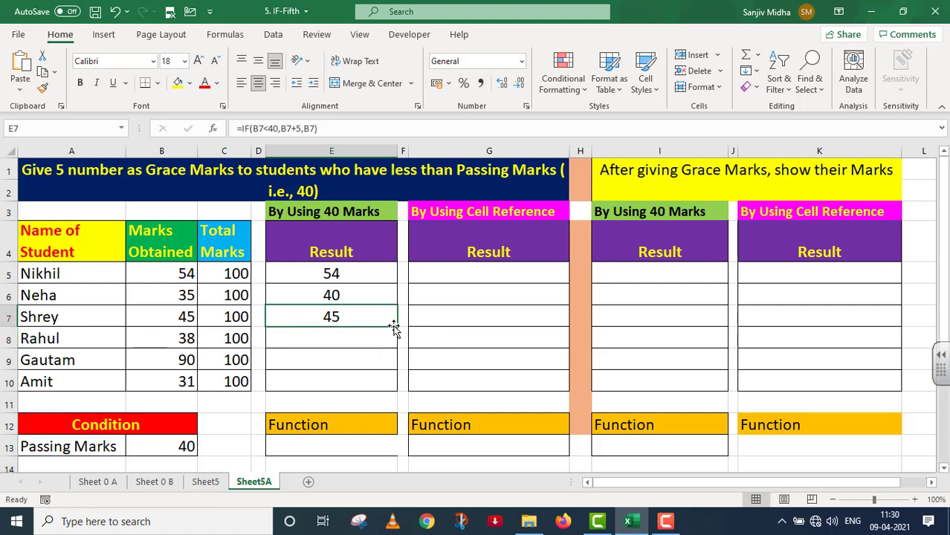
{"action": "left_click_drag", "start_coordinate": [397, 325], "coordinate": [394, 344]}
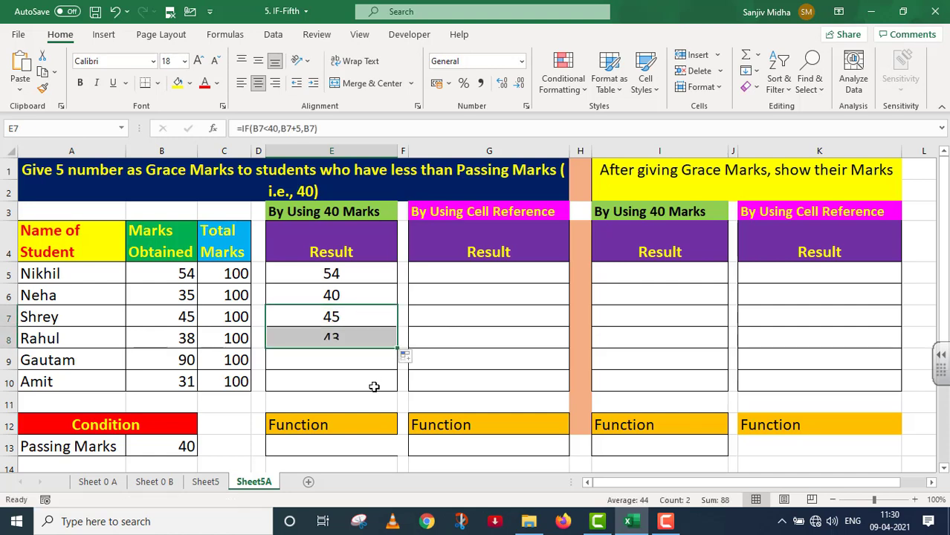
Step: Review the copied IF formula in E8 and fill it down through E10 for the remaining students
{"action": "left_click", "coordinate": [365, 336]}
{"action": "double_click", "coordinate": [366, 337]}
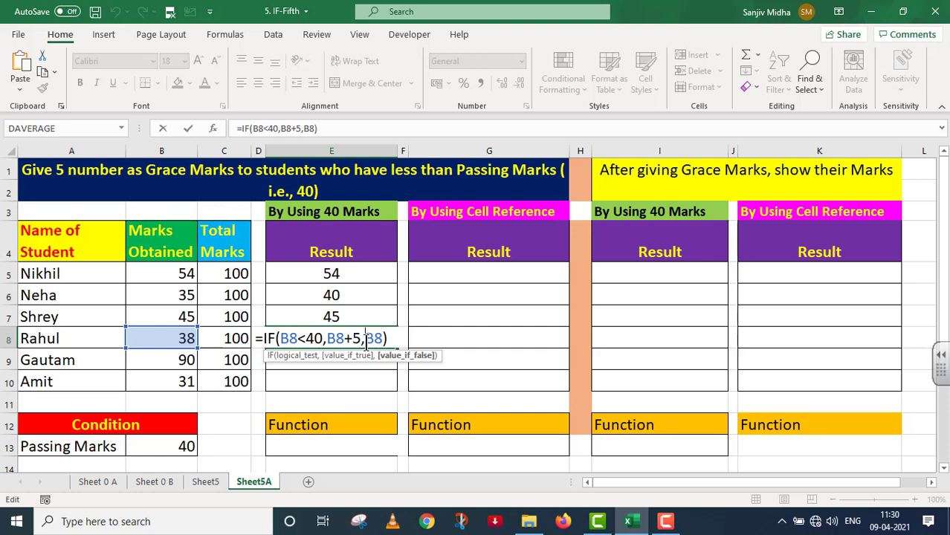
{"action": "key", "text": "Return"}
{"action": "left_click", "coordinate": [366, 342]}
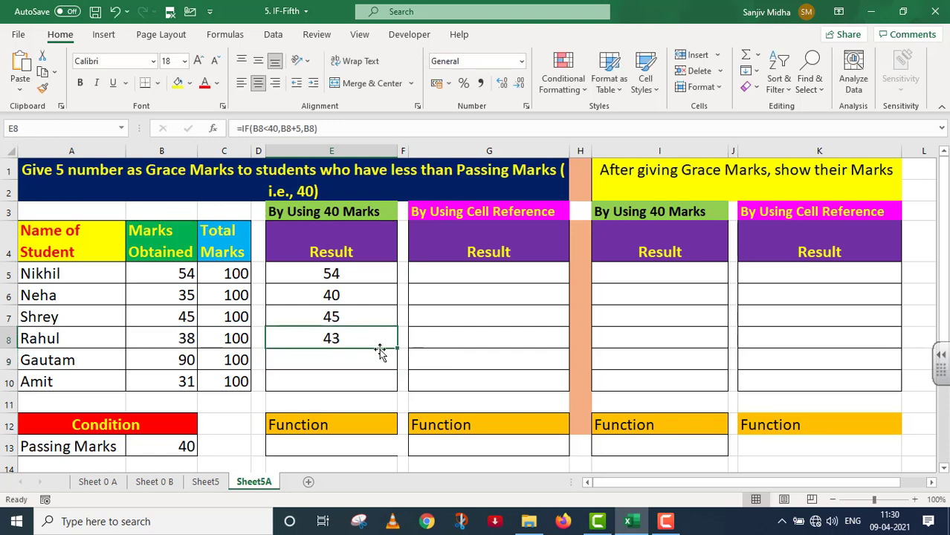
{"action": "left_click_drag", "start_coordinate": [397, 365], "coordinate": [397, 389]}
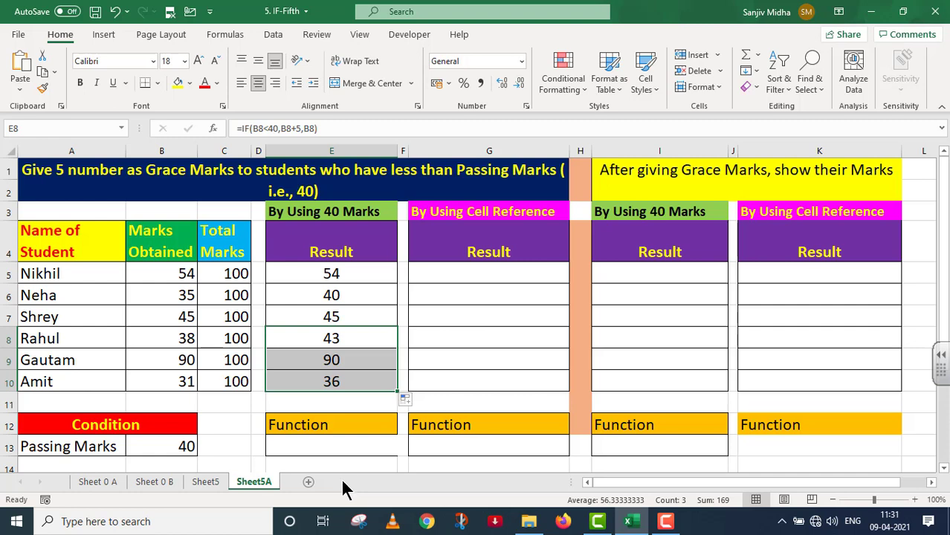
Step: Reveal the hidden formula text in E13, below the first Function heading, by changing its font colour to red
{"action": "scroll", "coordinate": [331, 453], "scroll_direction": "down", "scroll_amount": 1}
{"action": "left_click", "coordinate": [304, 384]}
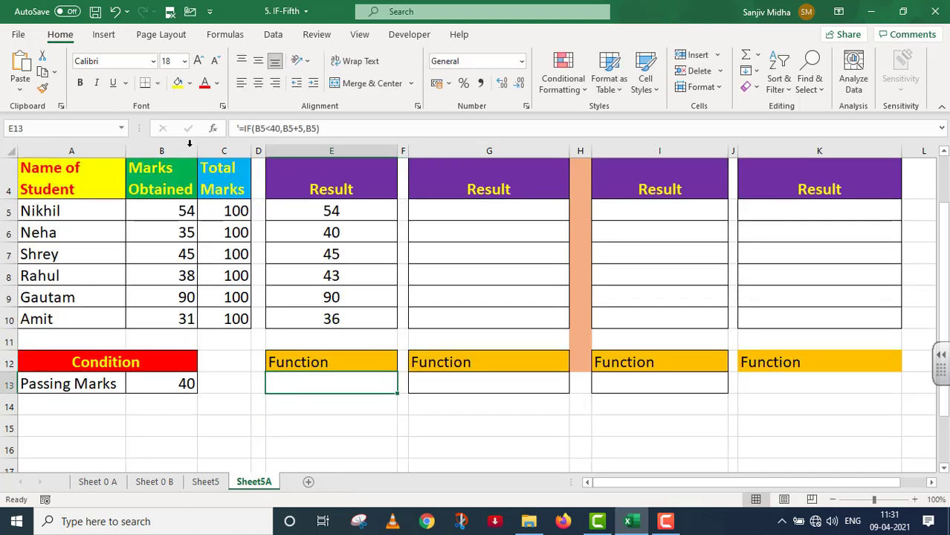
{"action": "left_click", "coordinate": [204, 82]}
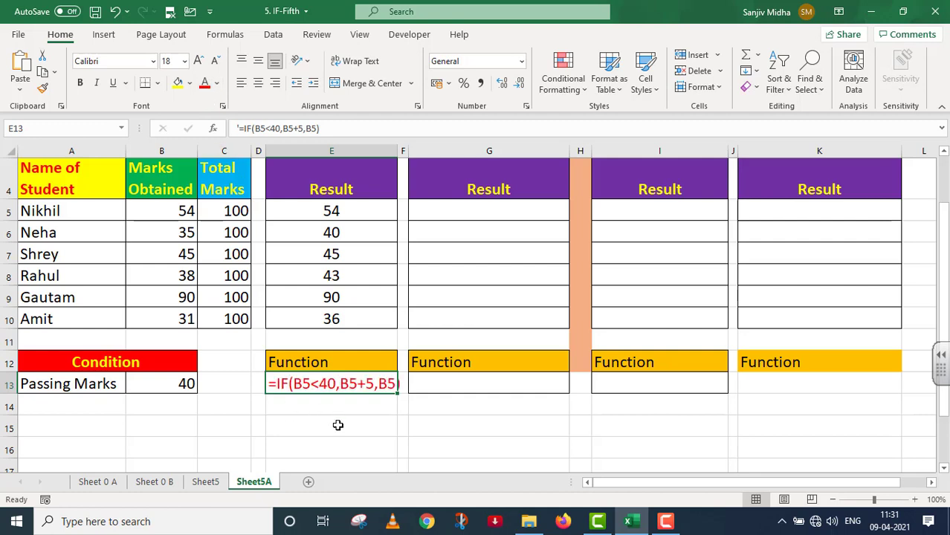
{"action": "scroll", "coordinate": [346, 423], "scroll_direction": "up", "scroll_amount": 1}
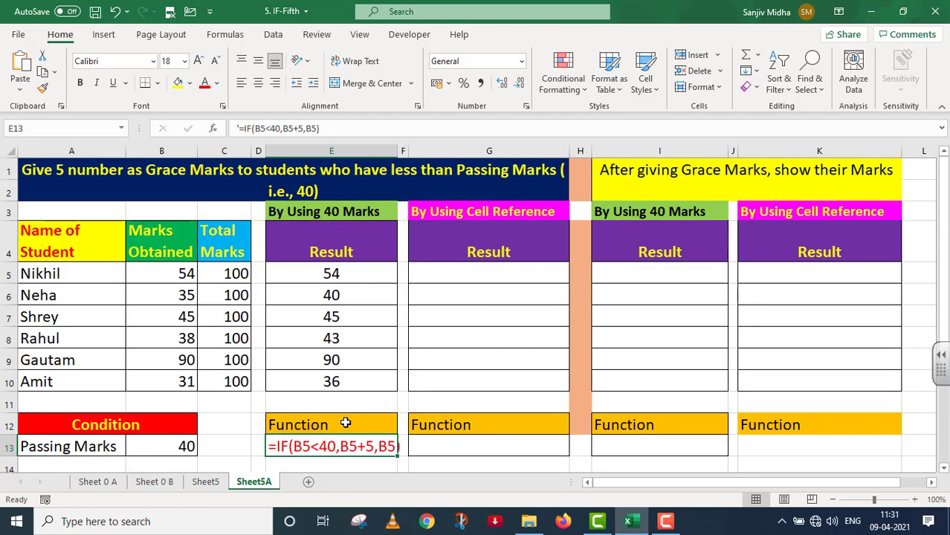
Step: Begin an IF formula in G5 of the By Using Cell Reference column with the test B5<$B$13, locking the passing marks reference
{"action": "left_click", "coordinate": [439, 274]}
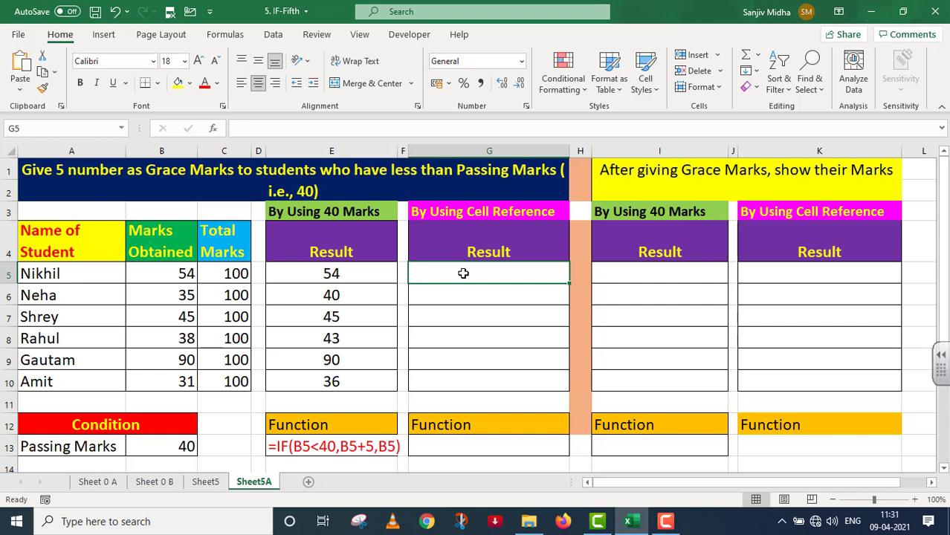
{"action": "double_click", "coordinate": [463, 274]}
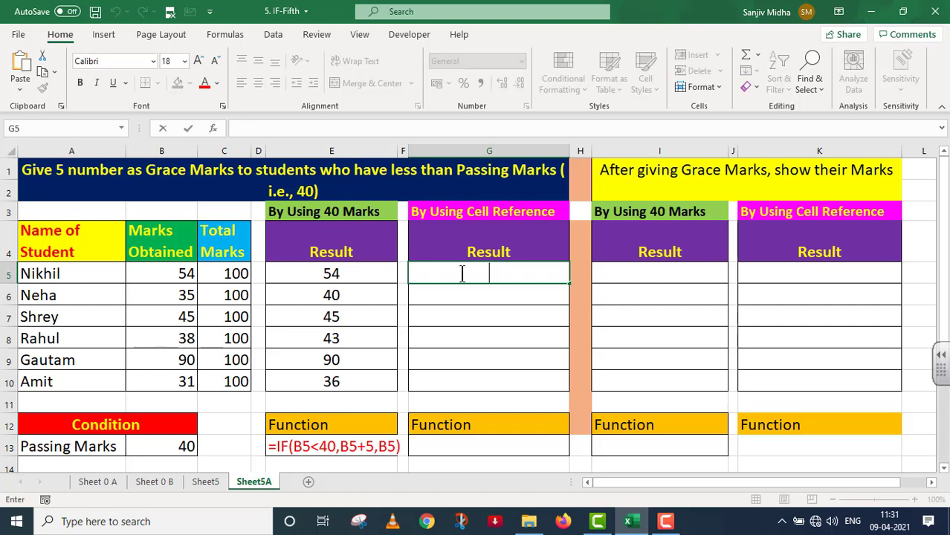
{"action": "type", "text": "="}
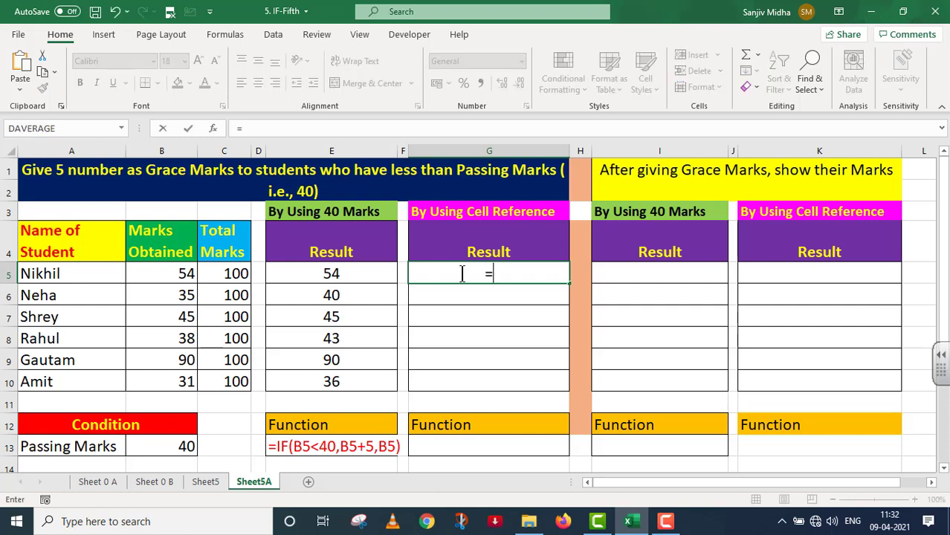
{"action": "type", "text": "IF("}
{"action": "left_click", "coordinate": [185, 273]}
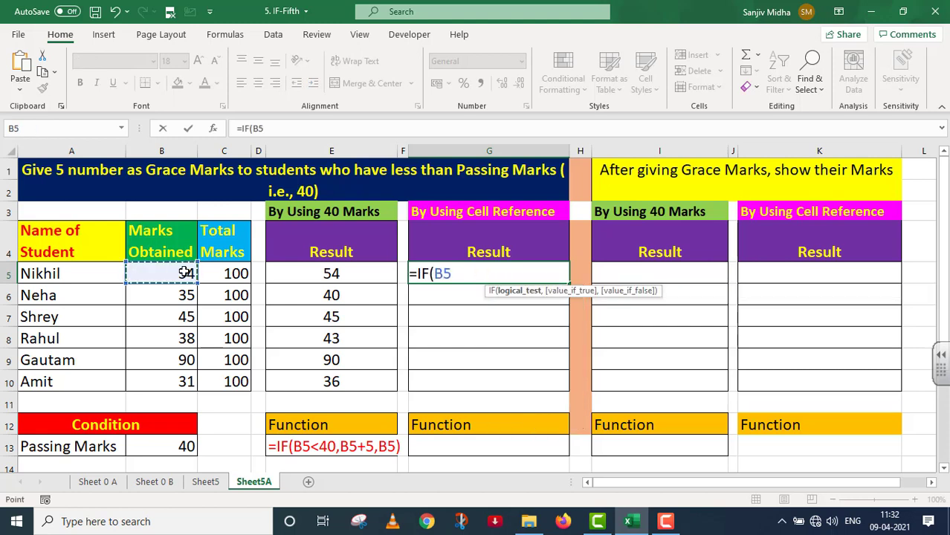
{"action": "type", "text": "<"}
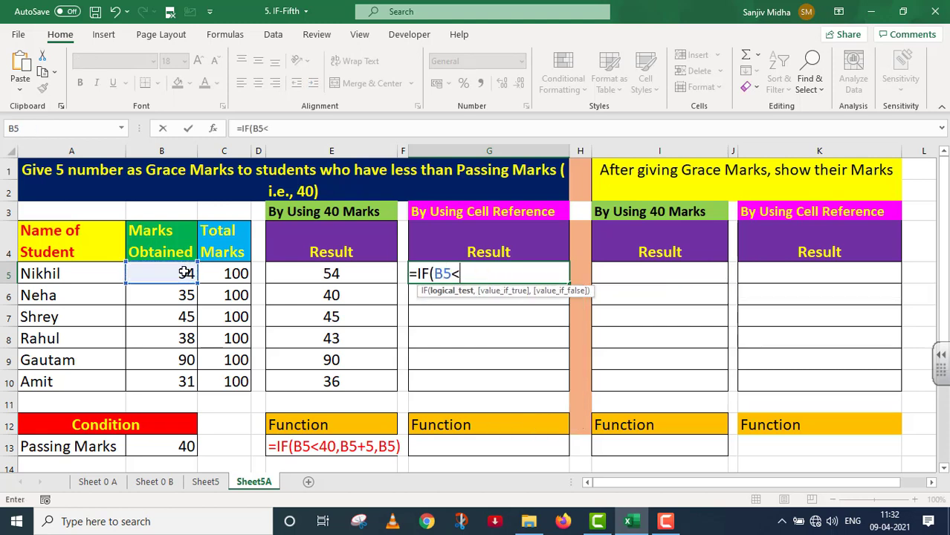
{"action": "left_click", "coordinate": [183, 446]}
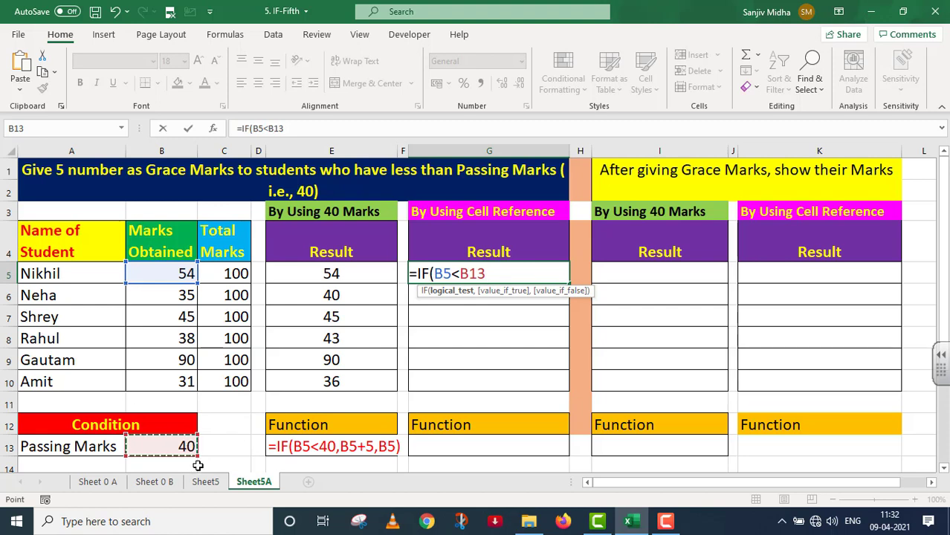
{"action": "key", "text": "F4"}
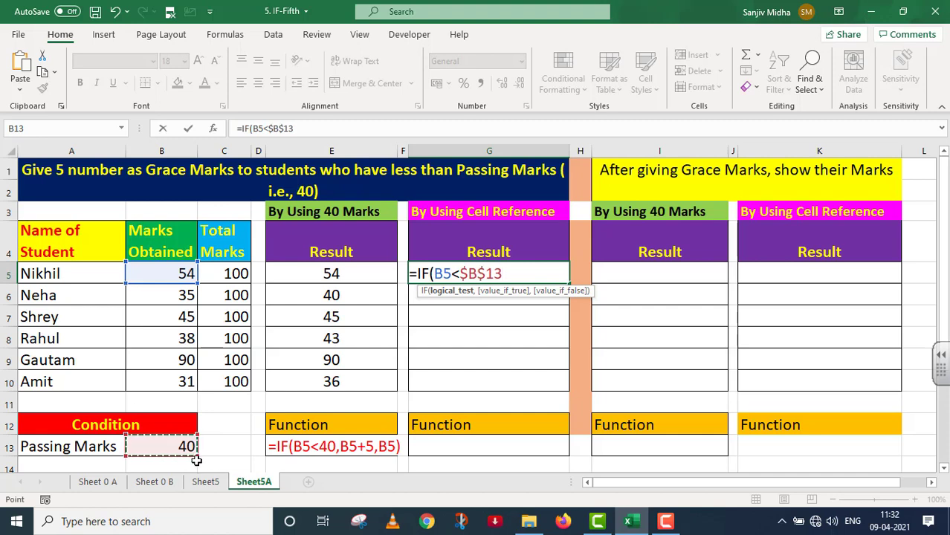
Step: Complete the formula in G5 as =IF(B5<$B$13,B5+5,B5)
{"action": "type", "text": ","}
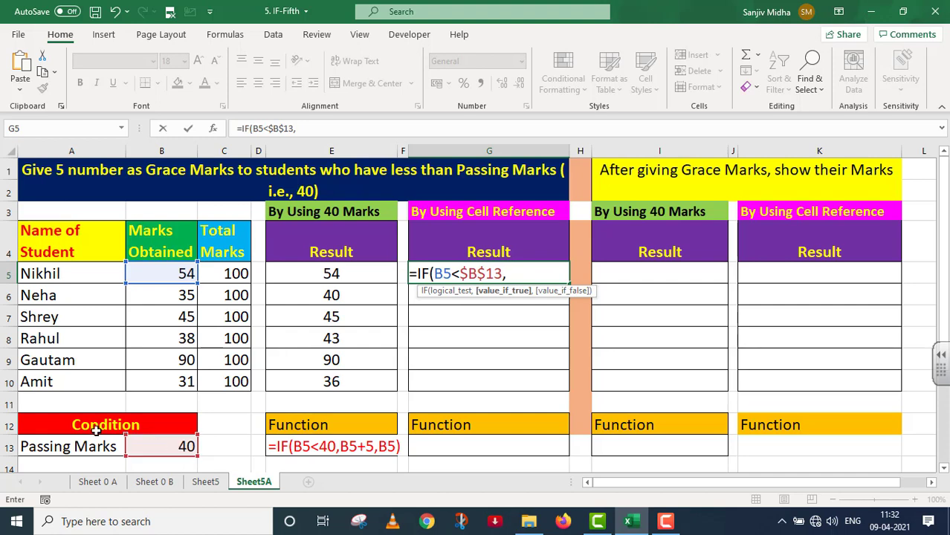
{"action": "left_click", "coordinate": [171, 272]}
{"action": "type", "text": "+"}
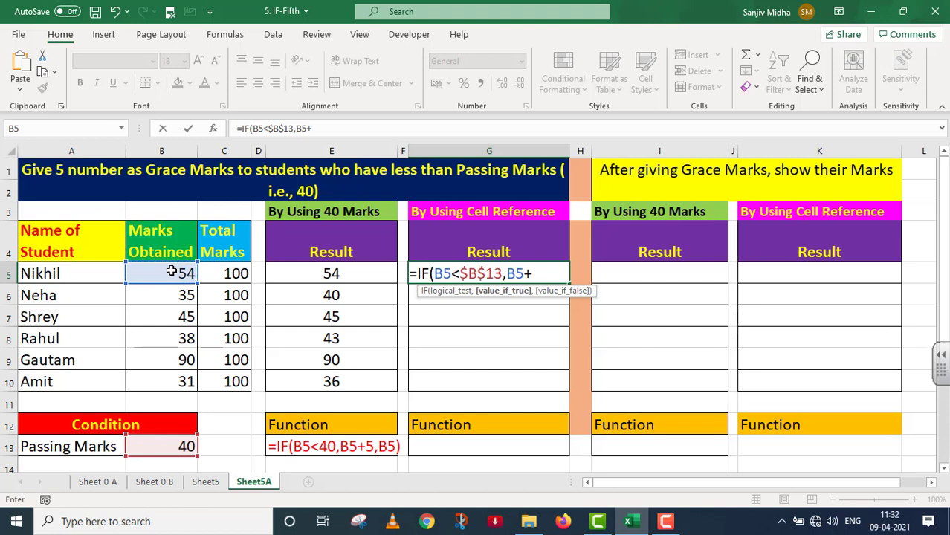
{"action": "type", "text": "5,"}
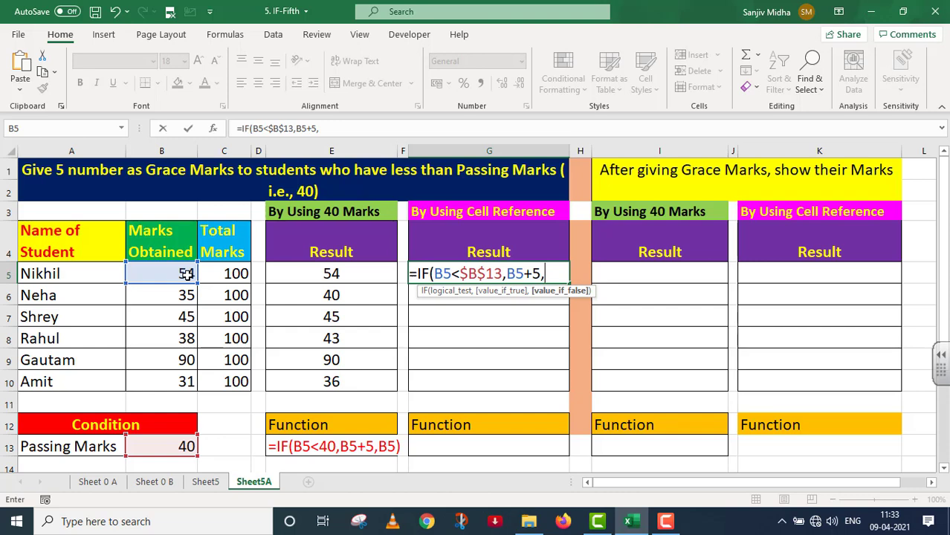
{"action": "left_click", "coordinate": [186, 273]}
{"action": "type", "text": ")"}
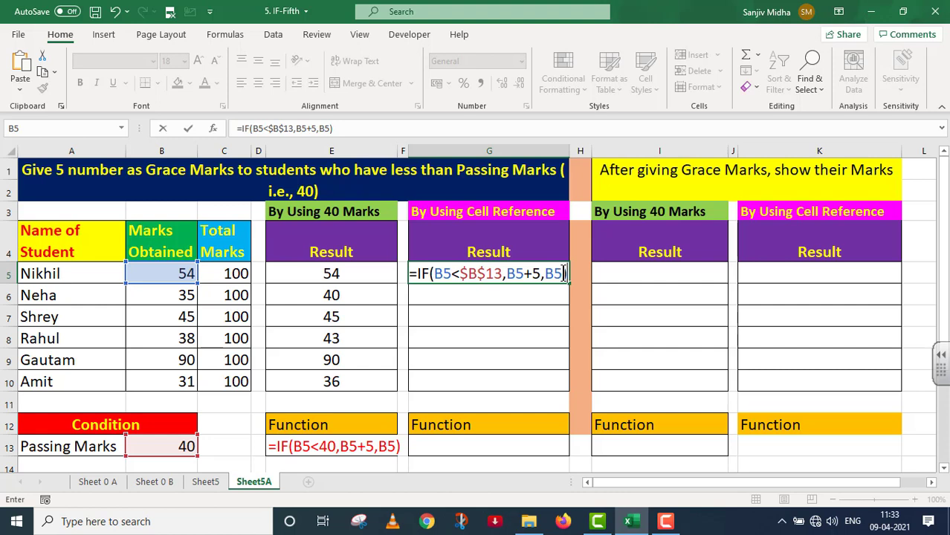
{"action": "key", "text": "Return"}
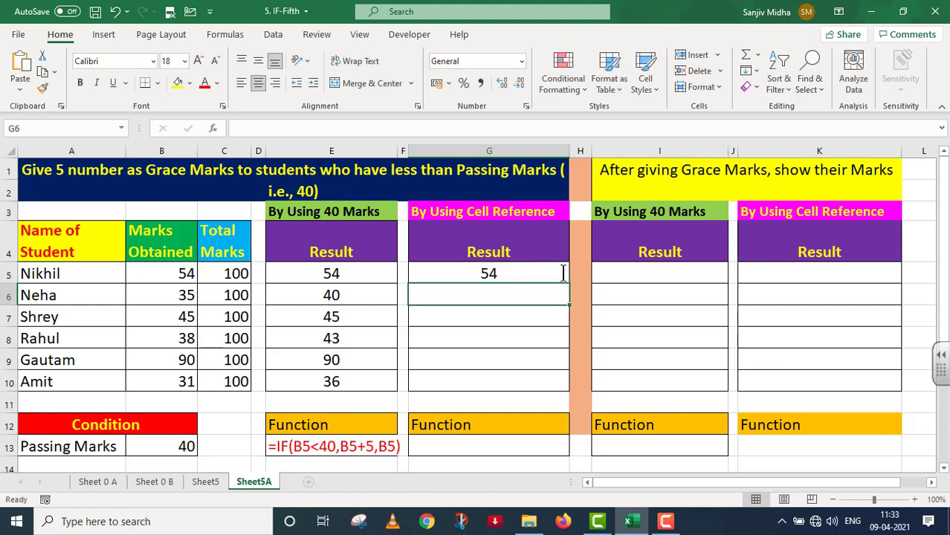
Step: Fill the G5 formula down to G6 and review the copied cell references without changing them
{"action": "left_click", "coordinate": [558, 270]}
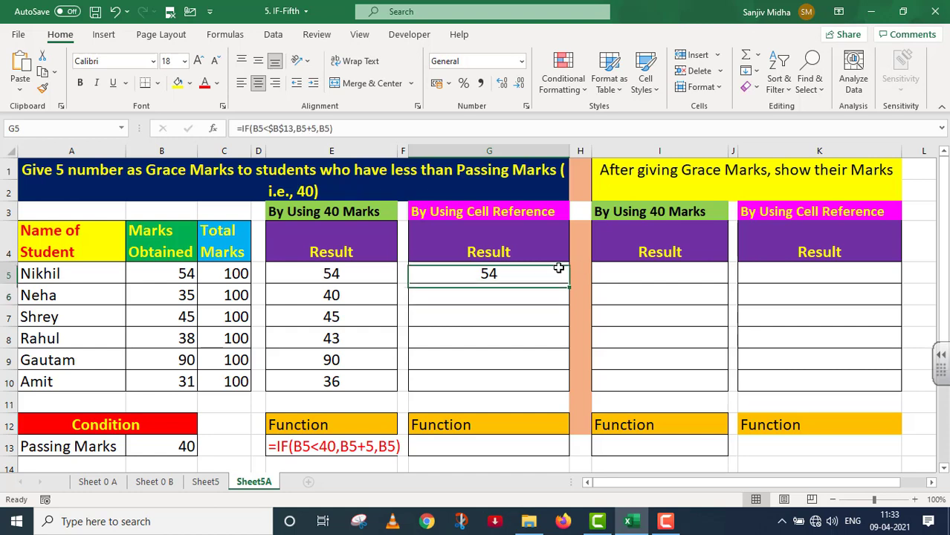
{"action": "left_click_drag", "start_coordinate": [569, 281], "coordinate": [568, 306]}
{"action": "left_click", "coordinate": [527, 294]}
{"action": "double_click", "coordinate": [527, 293]}
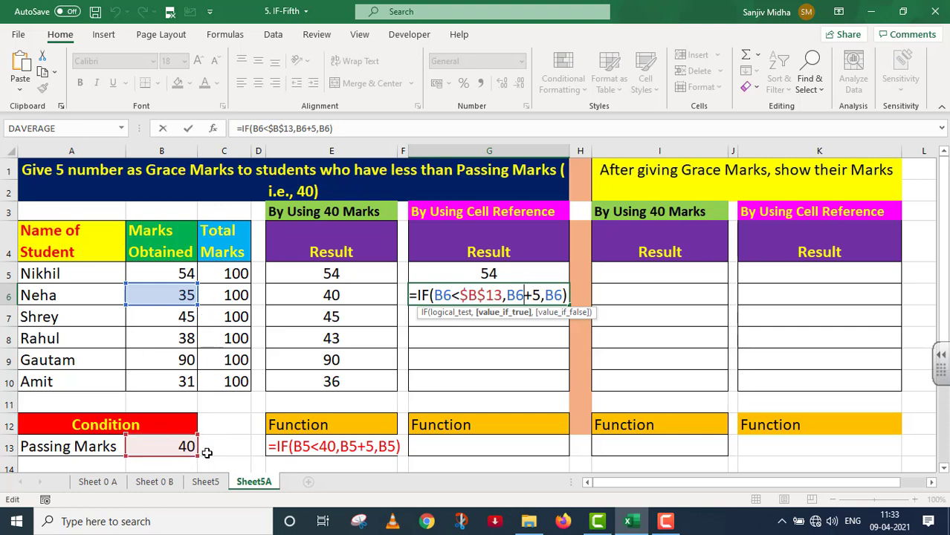
{"action": "left_click", "coordinate": [525, 295]}
{"action": "key", "text": "Return"}
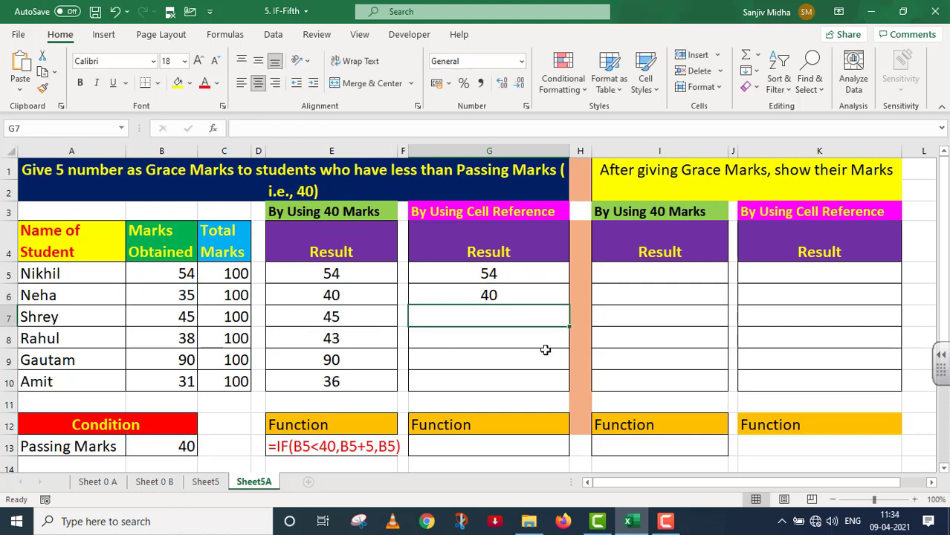
Step: Fill the G6 formula down through G10 and reveal the hidden formula text in G13 with a red font colour
{"action": "left_click", "coordinate": [531, 295]}
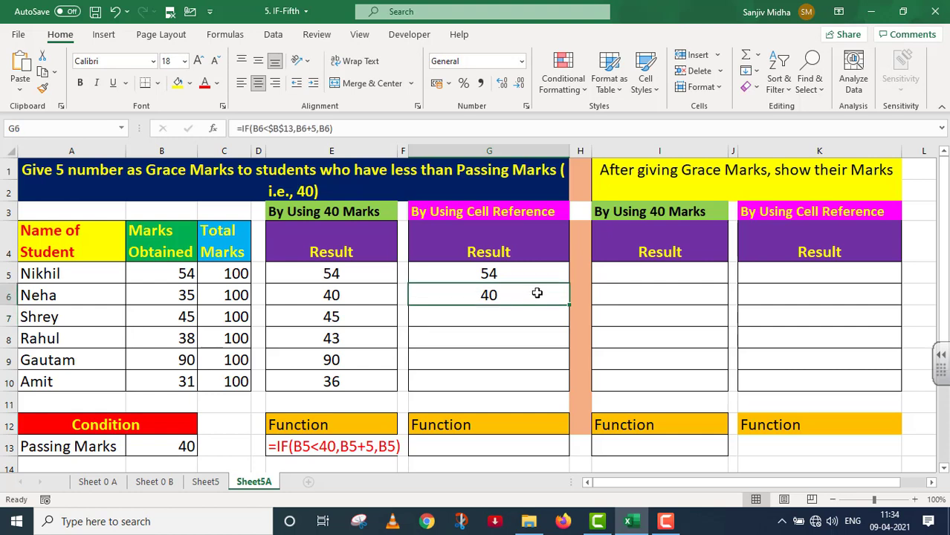
{"action": "left_click_drag", "start_coordinate": [568, 305], "coordinate": [563, 383]}
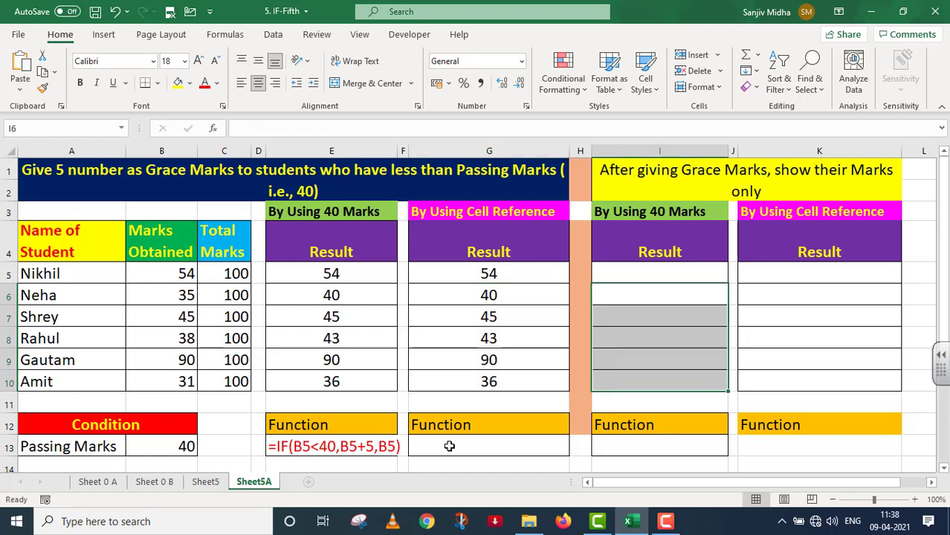
{"action": "left_click", "coordinate": [449, 446]}
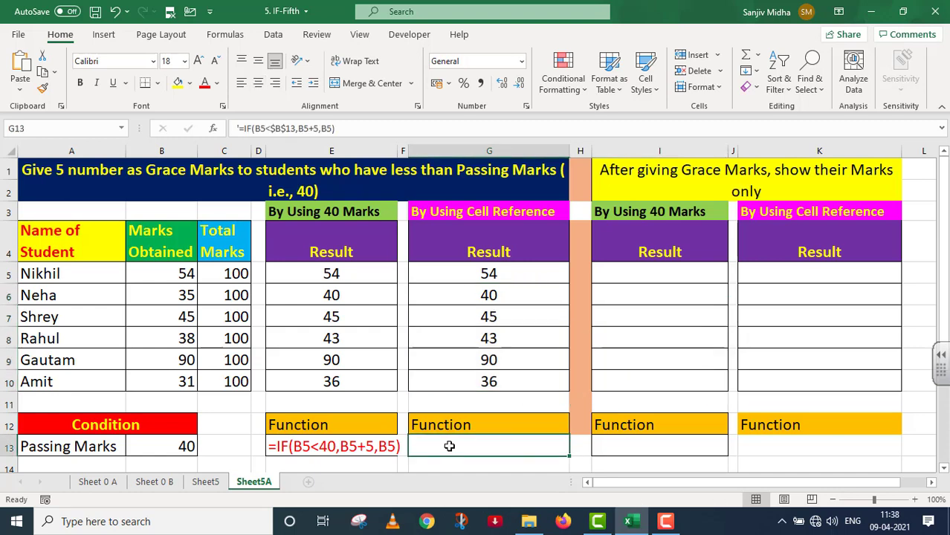
{"action": "left_click", "coordinate": [204, 85]}
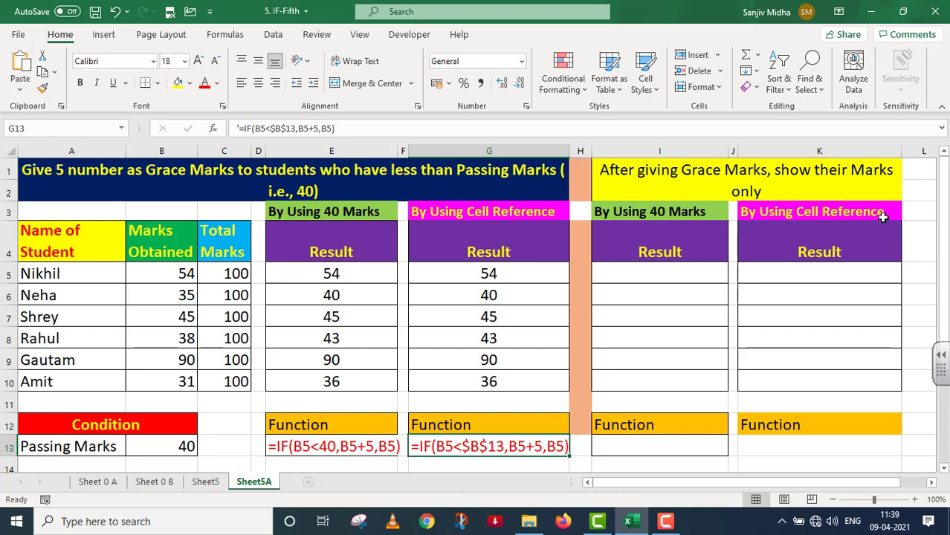
Step: Enter the formula =IF(B5<40,B5+5," ") in I5 to show marks only for students receiving grace marks
{"action": "double_click", "coordinate": [615, 272]}
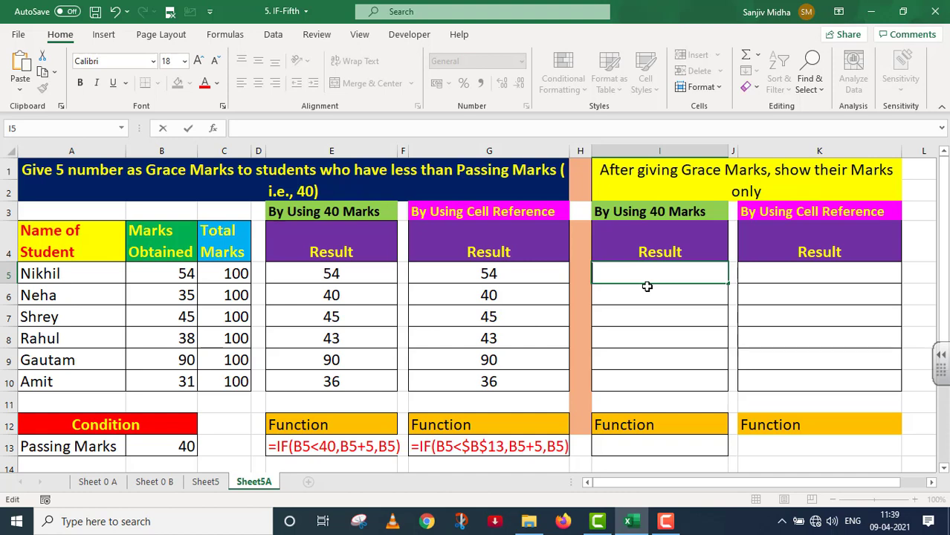
{"action": "type", "text": "="}
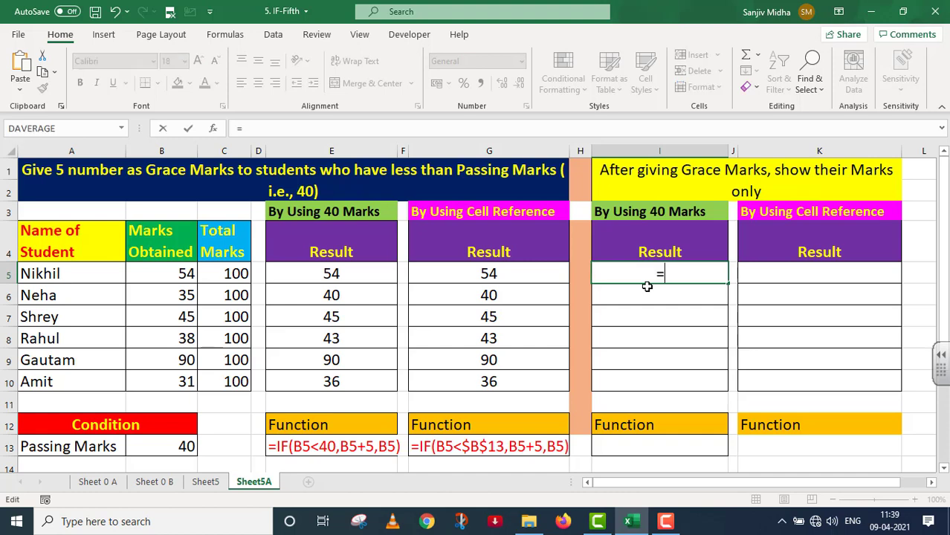
{"action": "type", "text": "IF("}
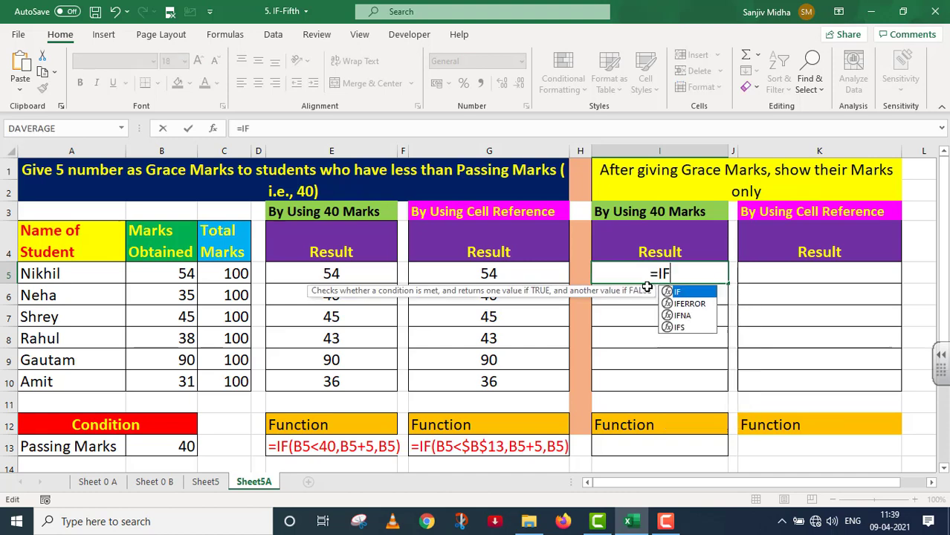
{"action": "left_click", "coordinate": [170, 277]}
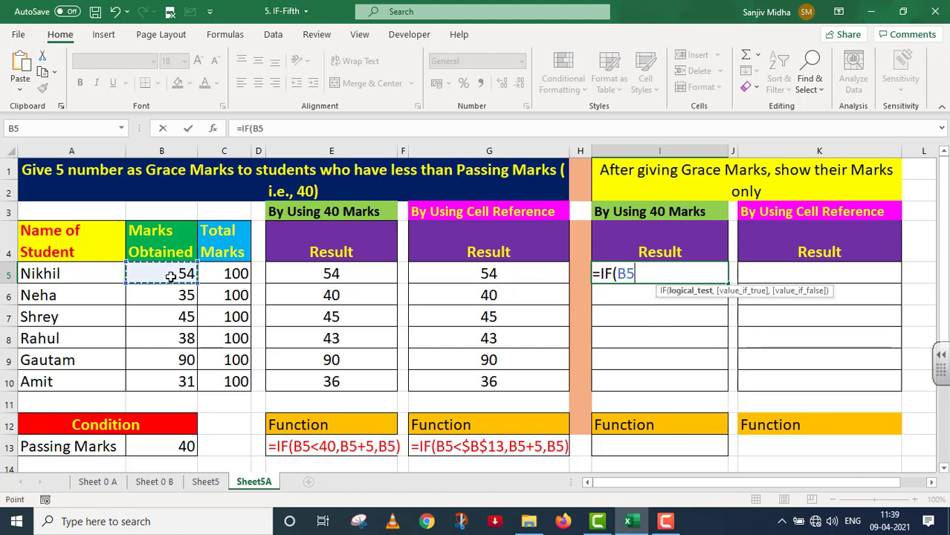
{"action": "type", "text": "<40"}
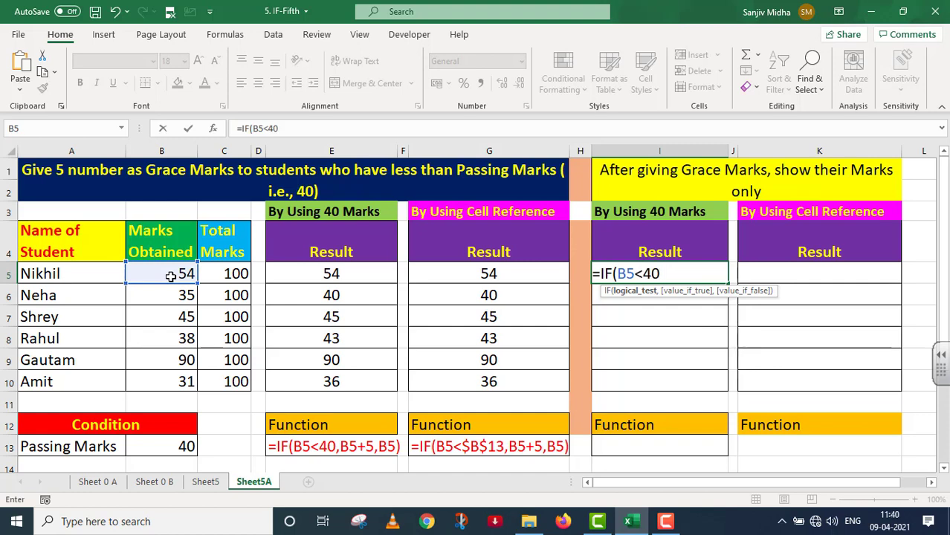
{"action": "type", "text": ","}
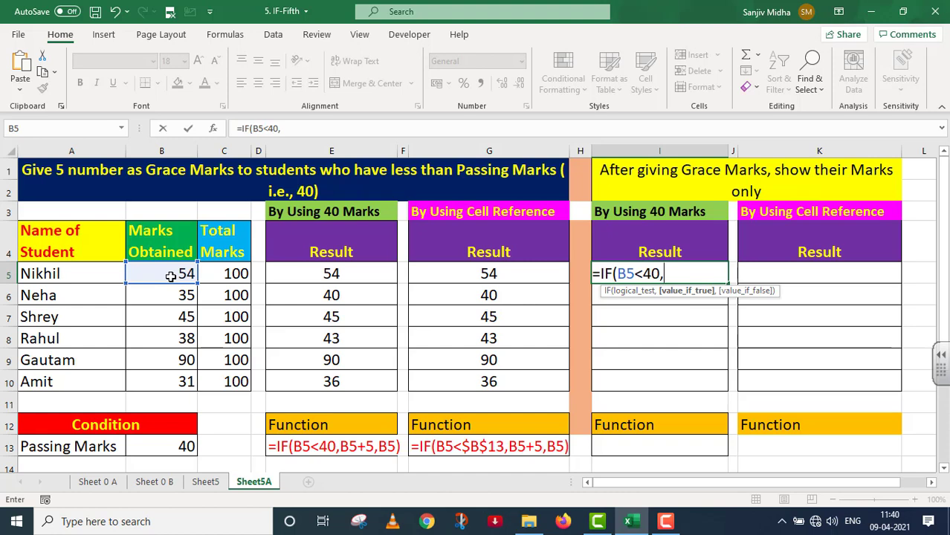
{"action": "left_click", "coordinate": [170, 277]}
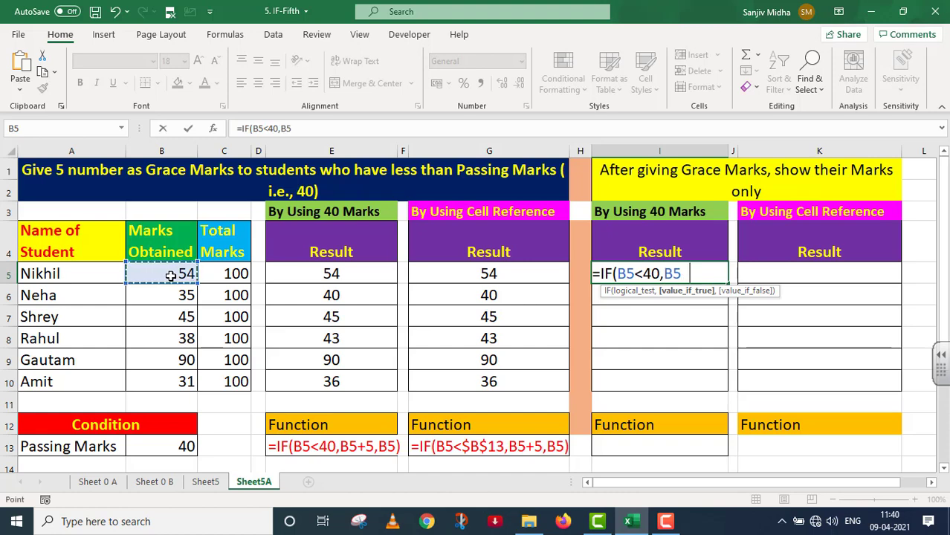
{"action": "type", "text": "+5,"}
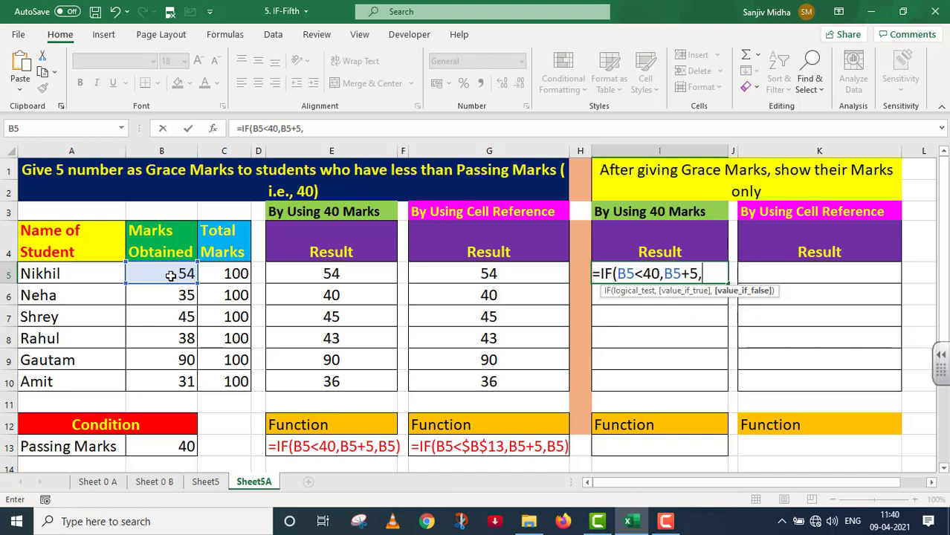
{"action": "type", "text": "\" \")"}
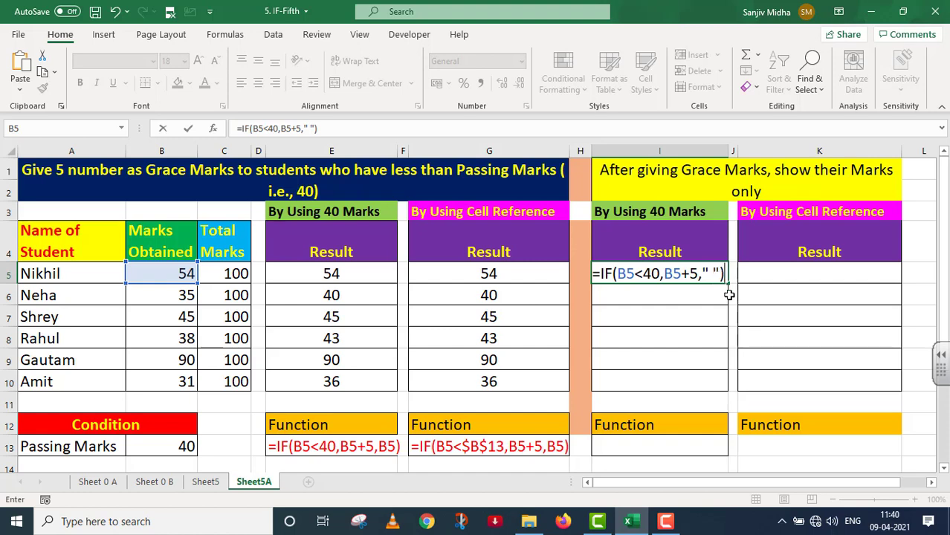
{"action": "key", "text": "Return"}
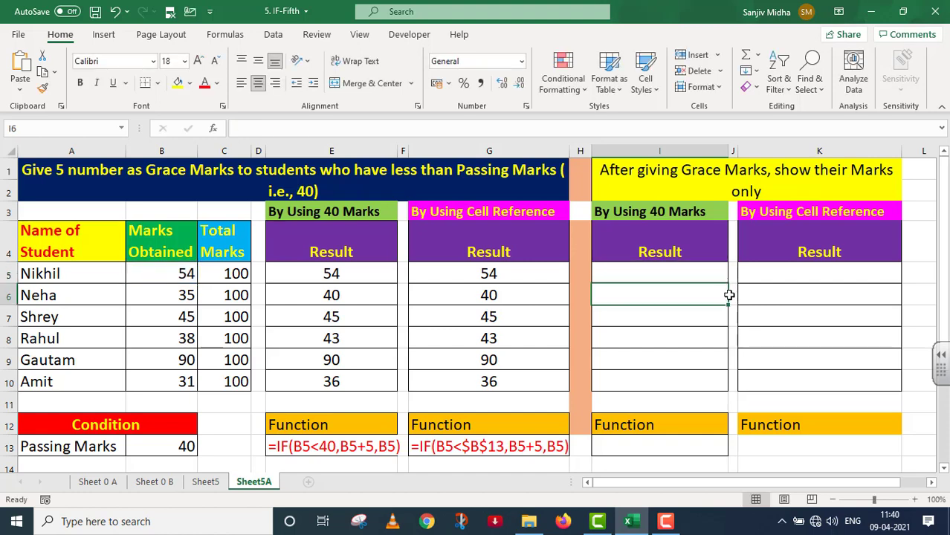
Step: Fill the I5 formula down to I6 and review the copied formula in I6 without changing it
{"action": "left_click", "coordinate": [697, 271]}
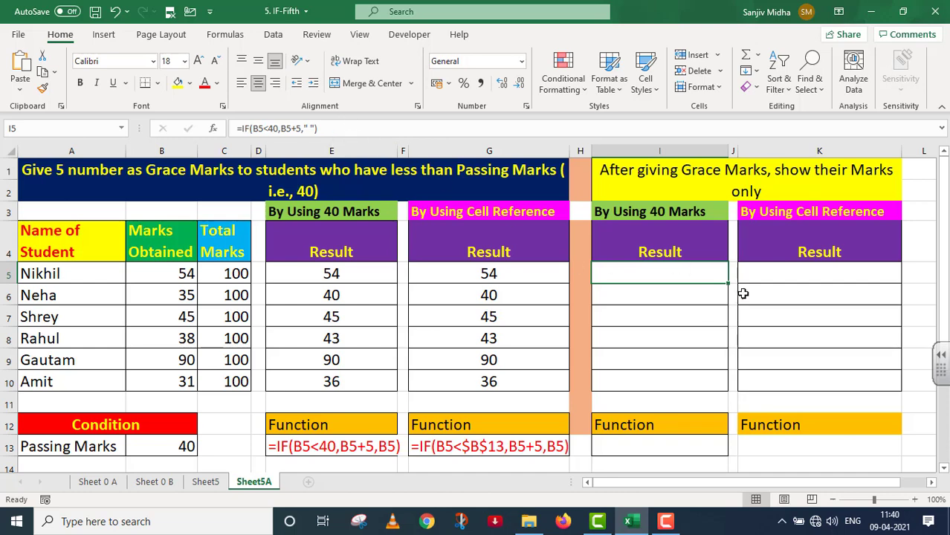
{"action": "left_click_drag", "start_coordinate": [728, 283], "coordinate": [728, 302]}
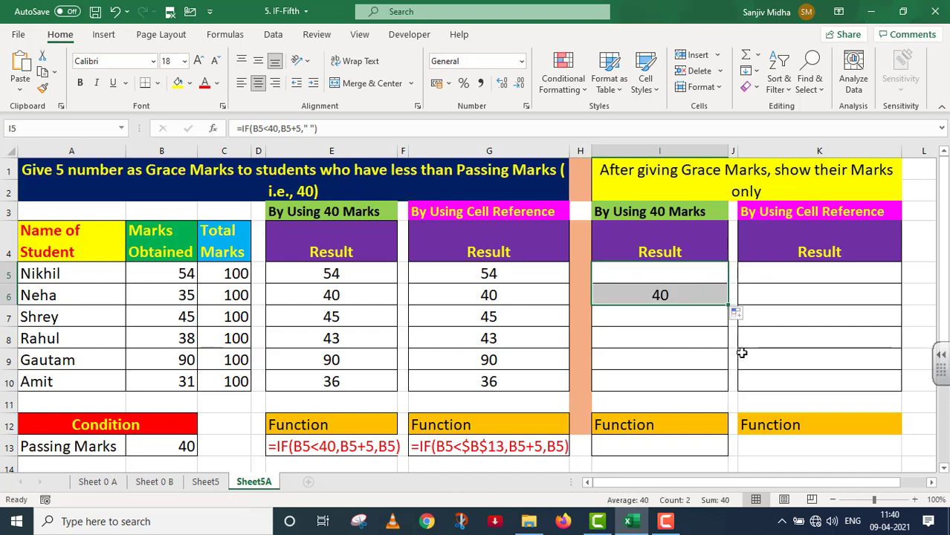
{"action": "double_click", "coordinate": [690, 294]}
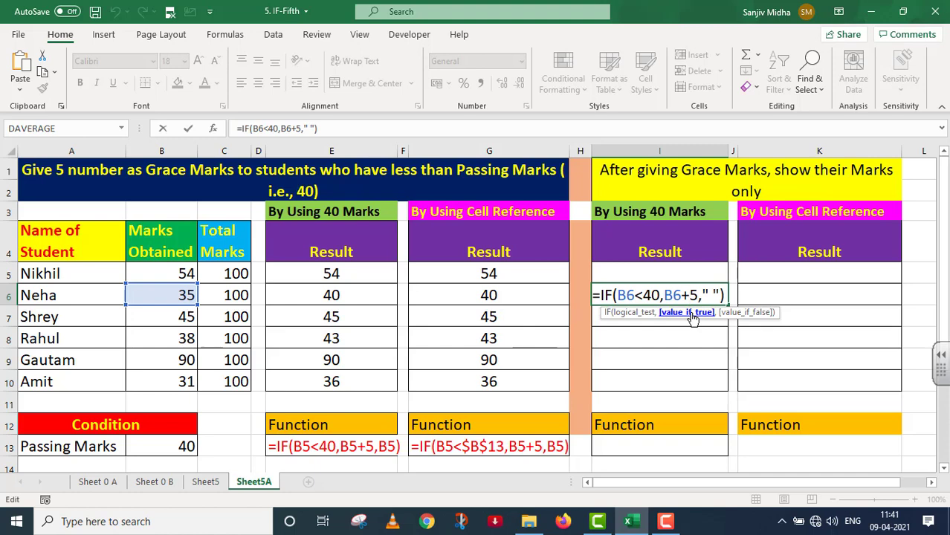
{"action": "key", "text": "Return"}
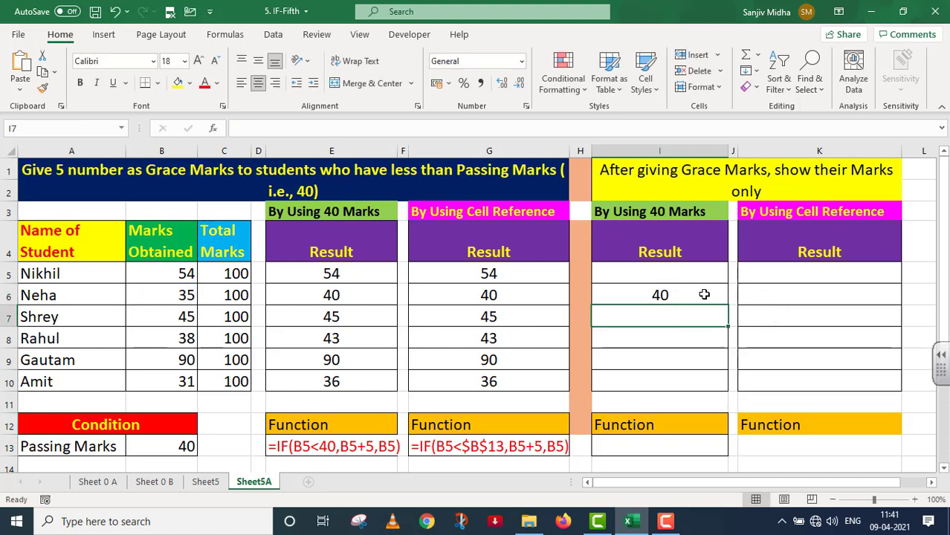
Step: Fill the I6 formula down through I10 and reveal the hidden formula text in I13 with a red font colour
{"action": "left_click", "coordinate": [704, 296]}
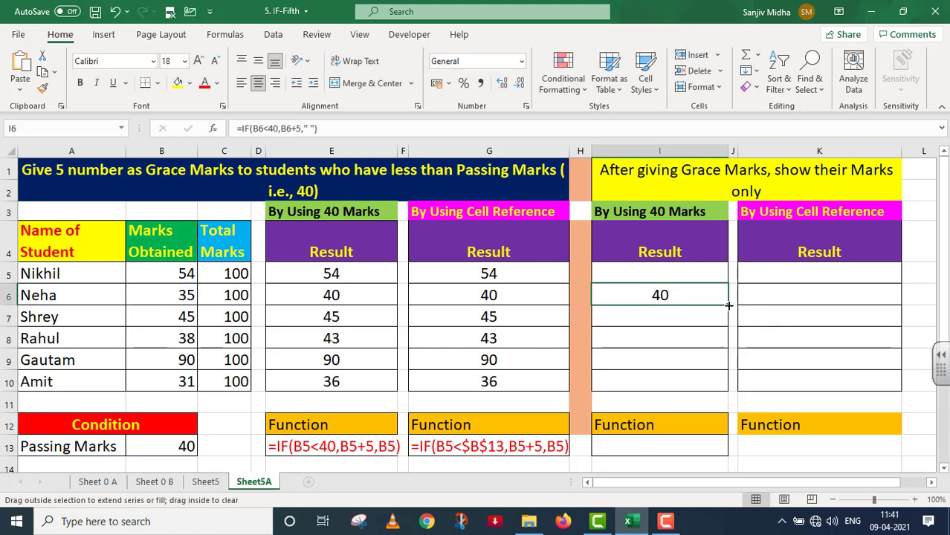
{"action": "left_click_drag", "start_coordinate": [729, 305], "coordinate": [729, 386]}
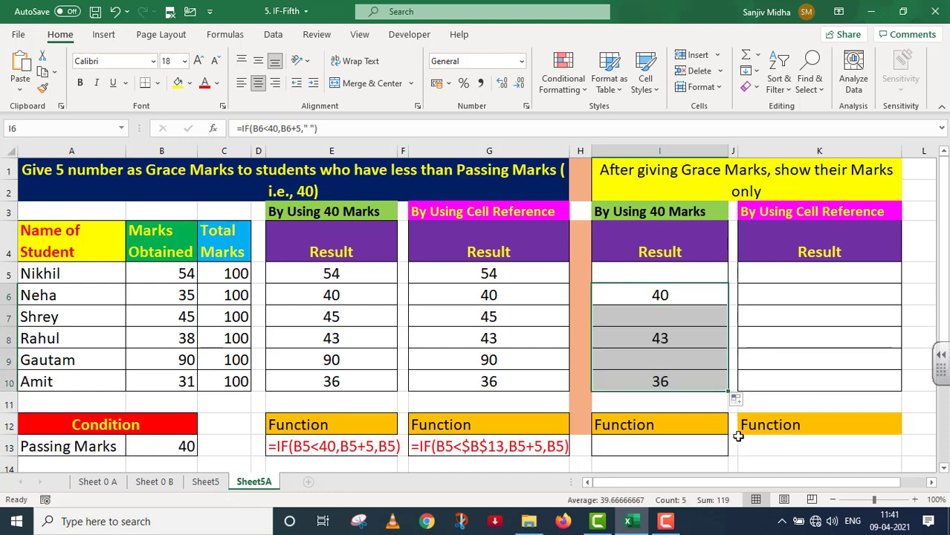
{"action": "double_click", "coordinate": [679, 380]}
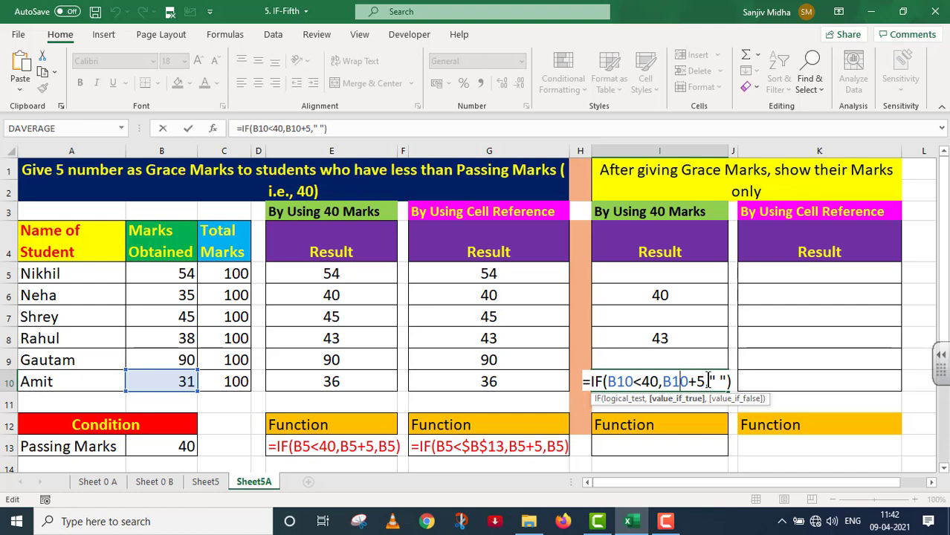
{"action": "key", "text": "Return"}
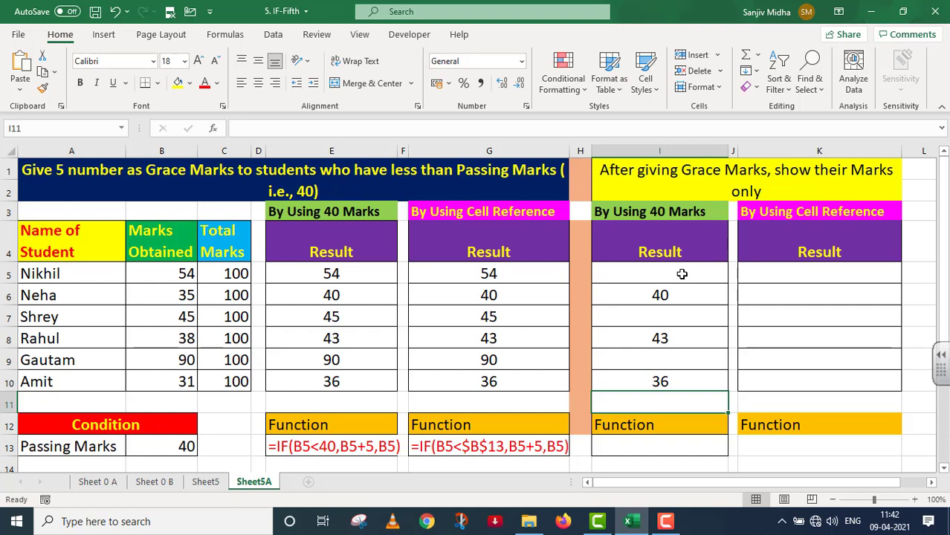
{"action": "left_click", "coordinate": [653, 444]}
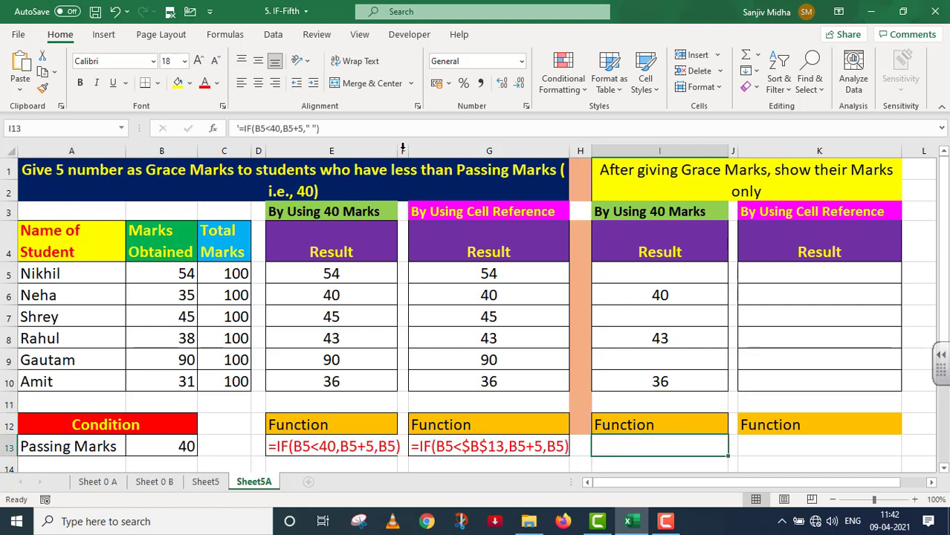
{"action": "left_click", "coordinate": [204, 83]}
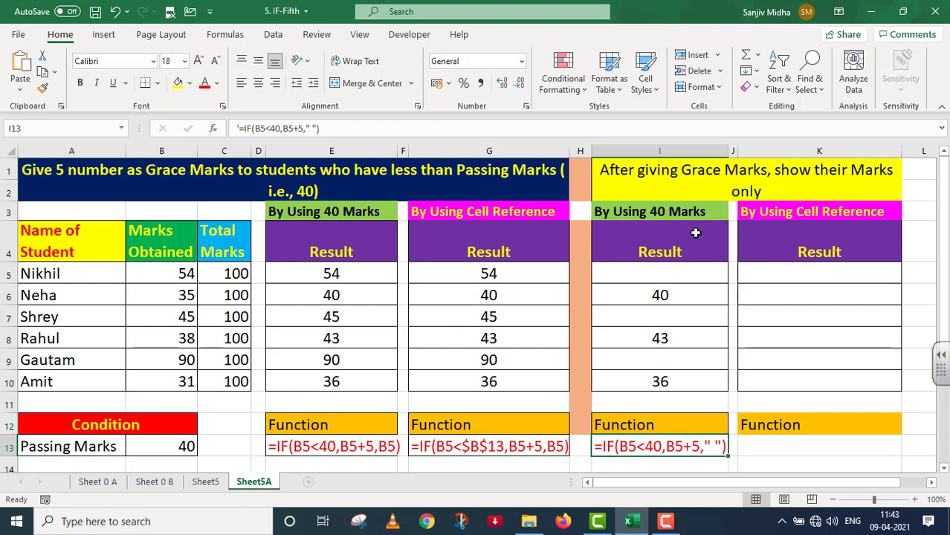
Step: Enter the formula =IF(B5<$B$13,B5+5," ") in K5, using an absolute reference to the passing marks cell
{"action": "left_click", "coordinate": [878, 279]}
{"action": "type", "text": "=IF("}
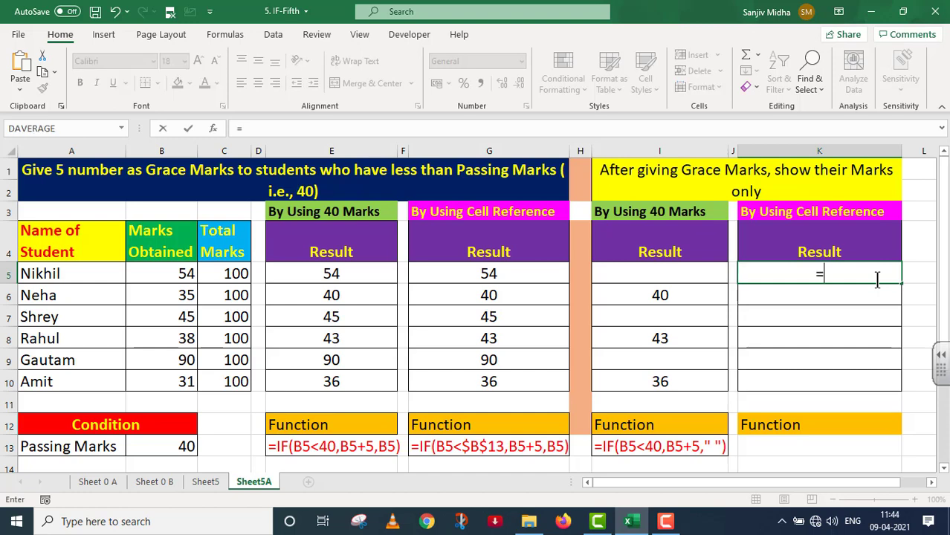
{"action": "left_click", "coordinate": [180, 274]}
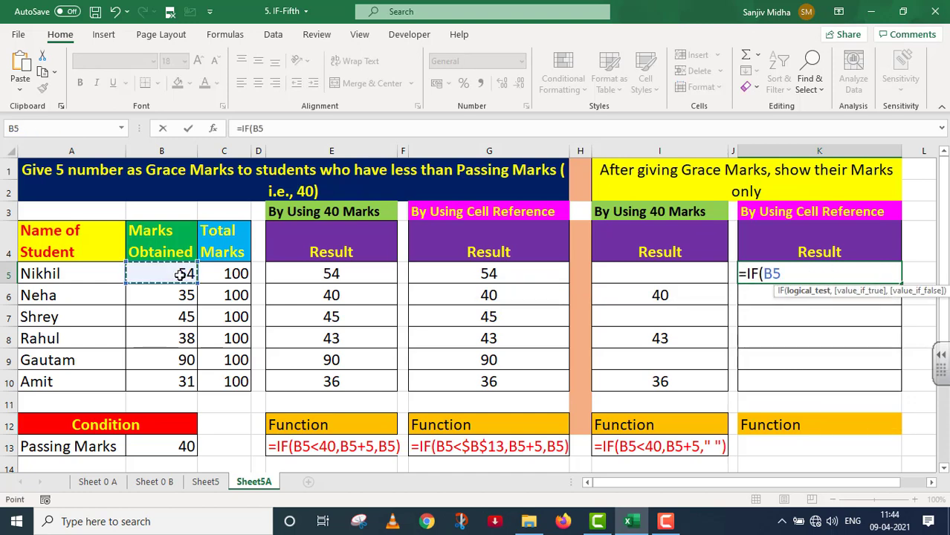
{"action": "type", "text": "<"}
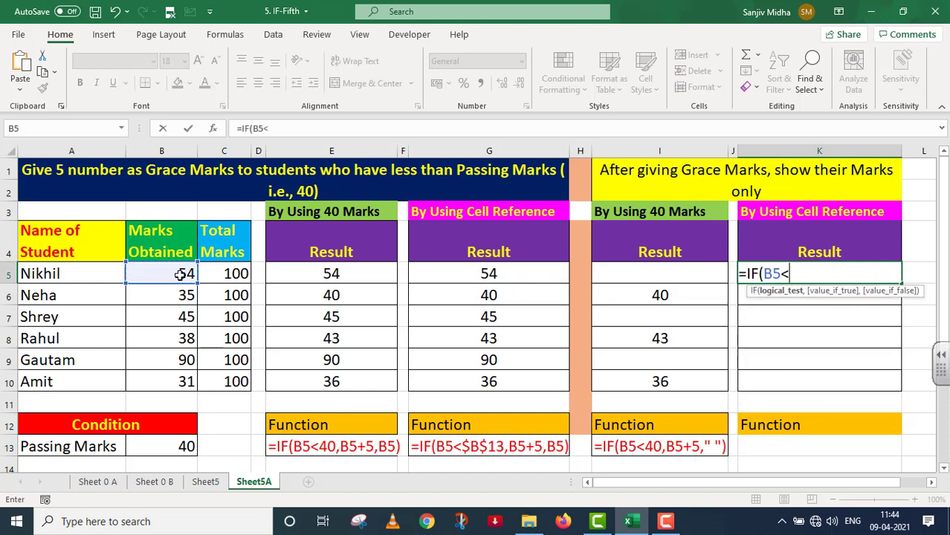
{"action": "left_click", "coordinate": [175, 445]}
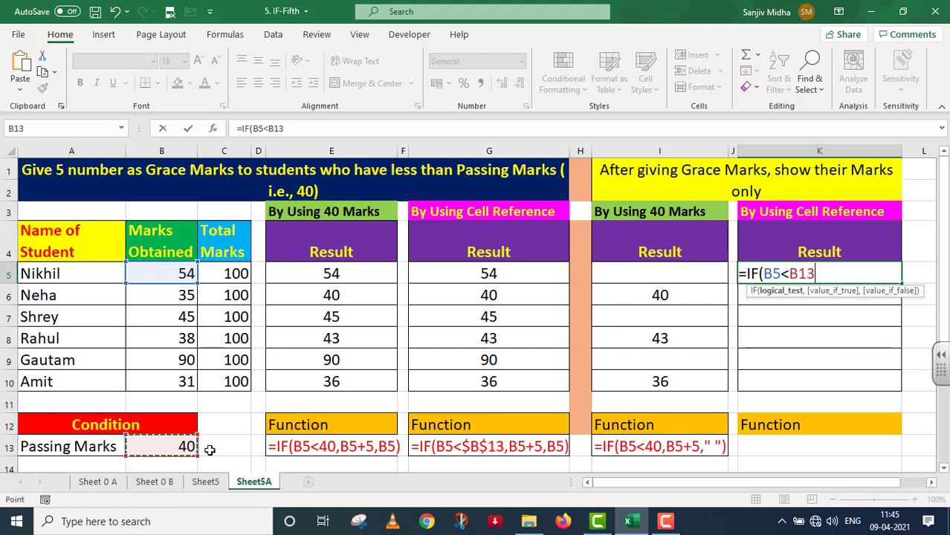
{"action": "key", "text": "F4"}
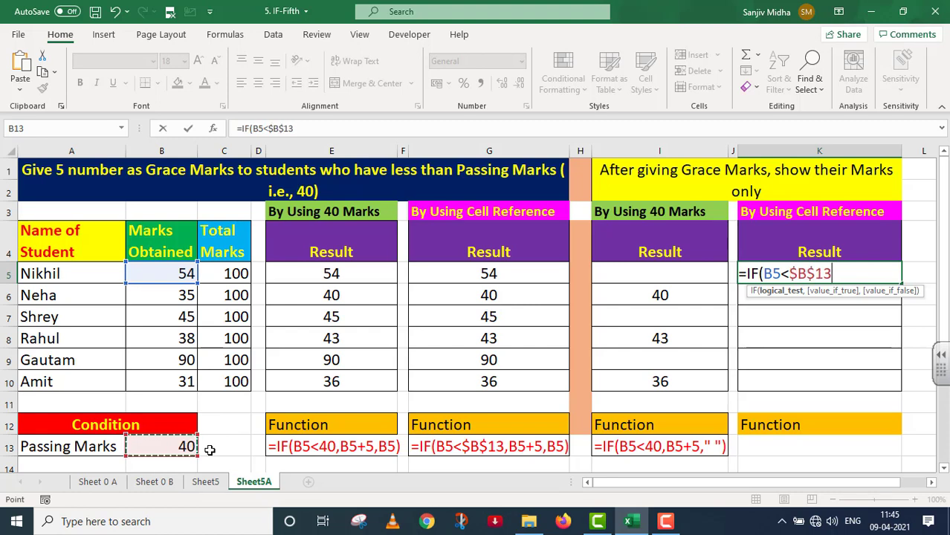
{"action": "type", "text": ","}
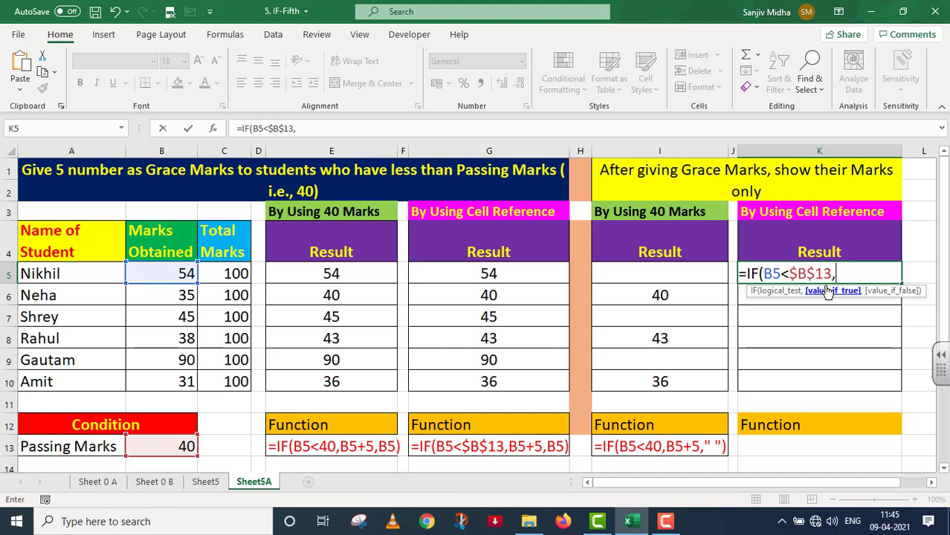
{"action": "left_click", "coordinate": [173, 276]}
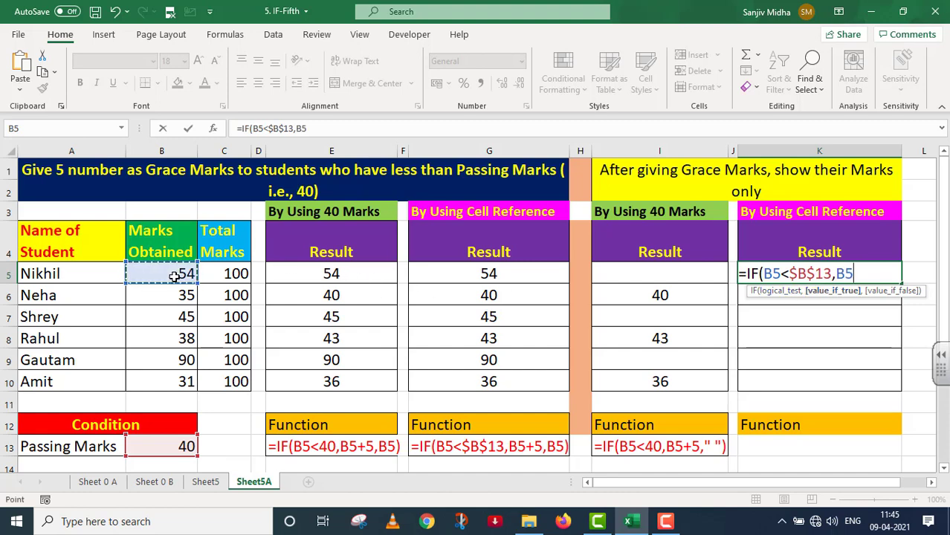
{"action": "type", "text": "+"}
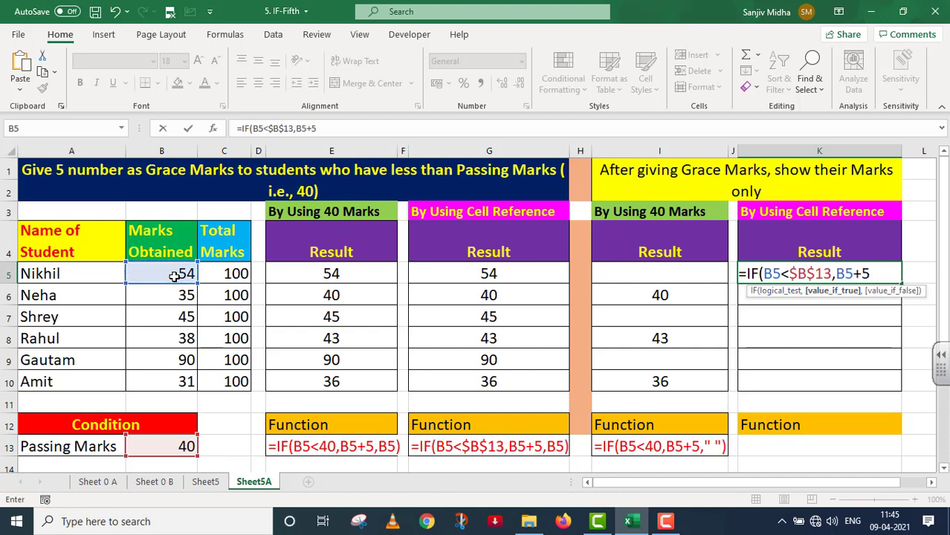
{"action": "type", "text": "5,"}
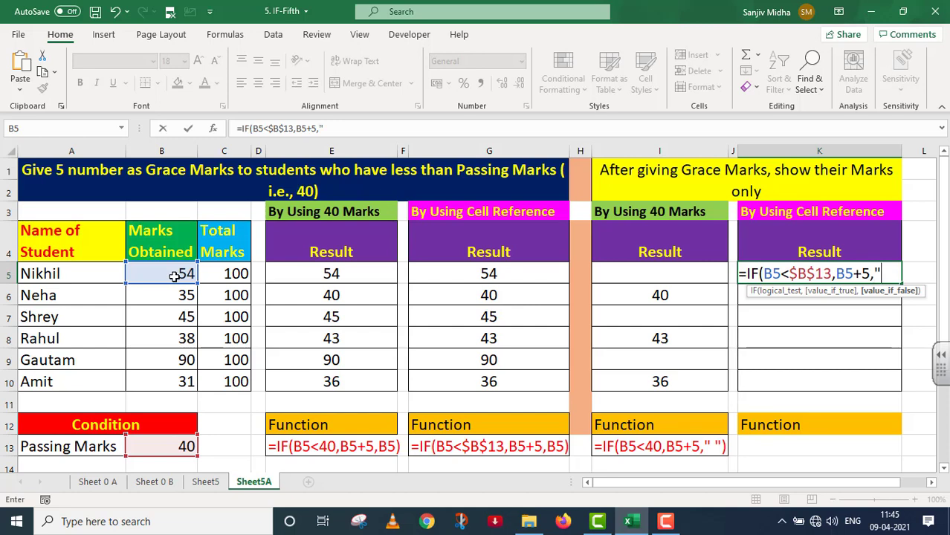
{"action": "type", "text": "\" \")"}
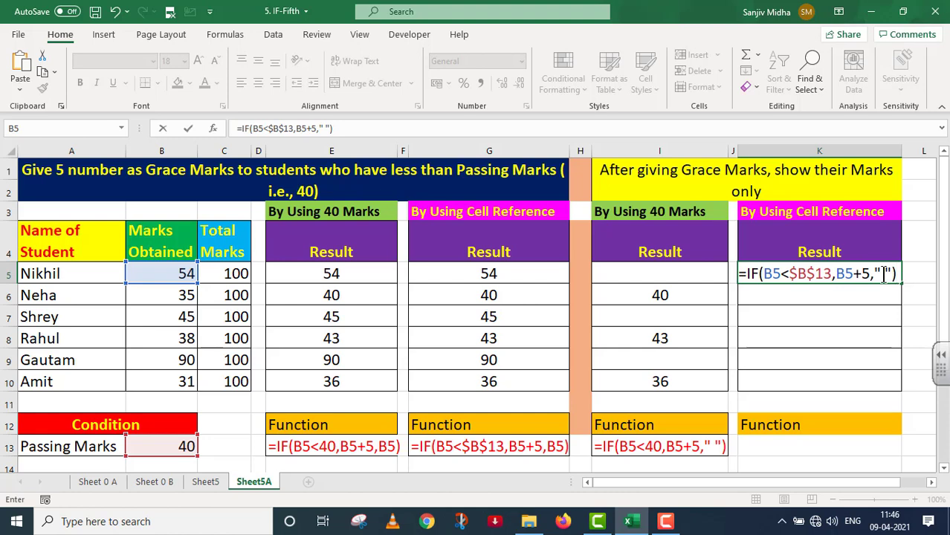
{"action": "key", "text": "Return"}
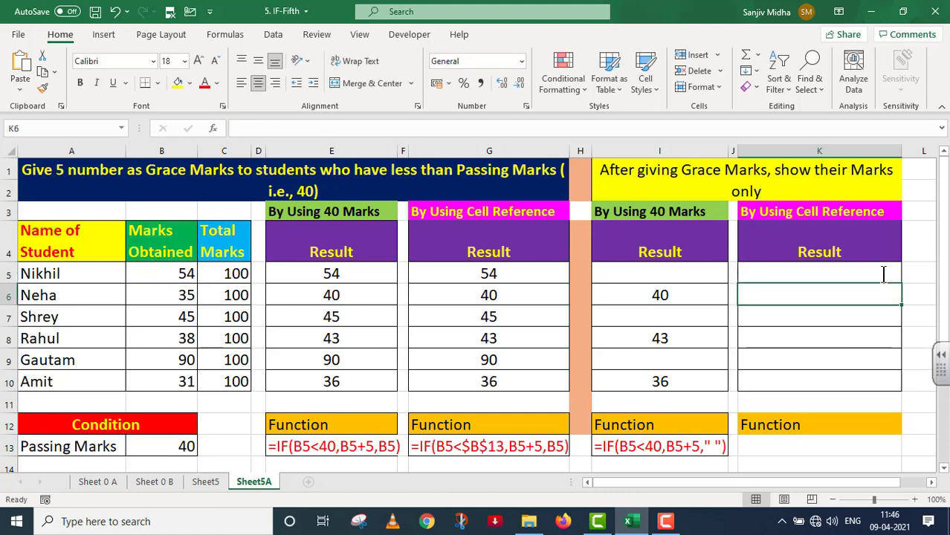
Step: Fill the K5 formula down to K6 and review the copied cell references in K6 without changing them
{"action": "left_click", "coordinate": [875, 273]}
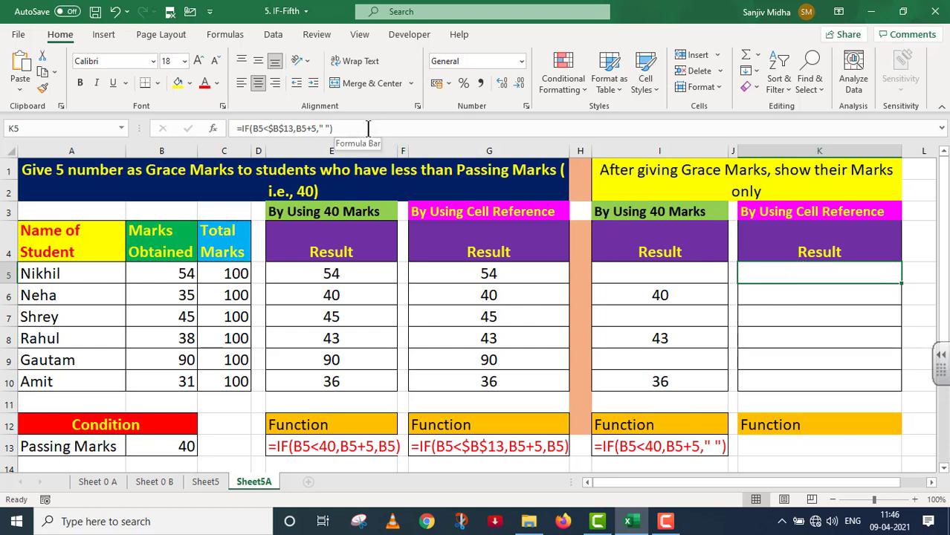
{"action": "left_click", "coordinate": [777, 294]}
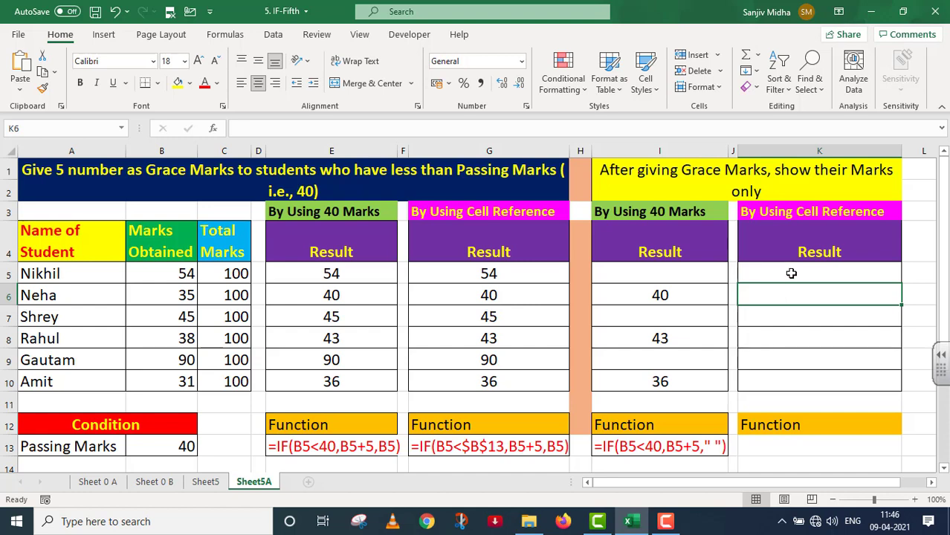
{"action": "left_click", "coordinate": [789, 273]}
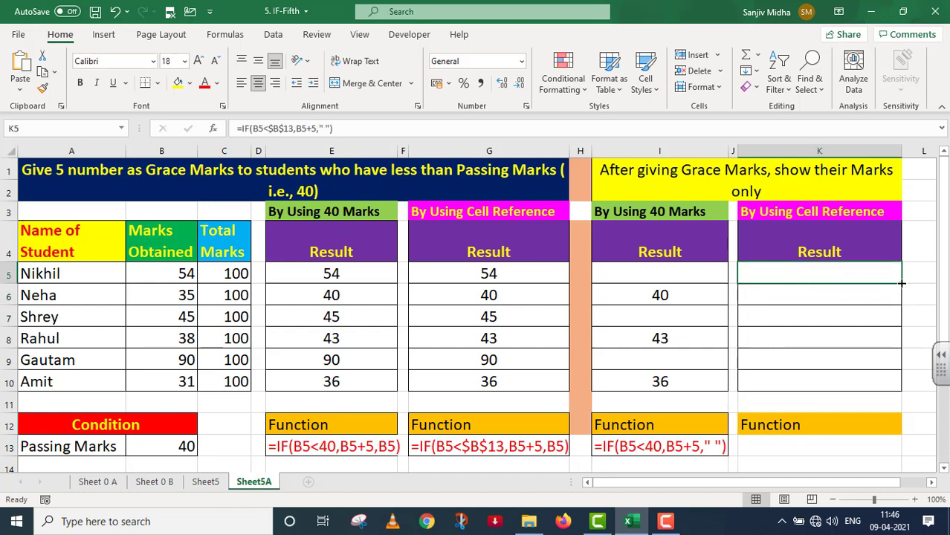
{"action": "left_click_drag", "start_coordinate": [902, 283], "coordinate": [904, 302]}
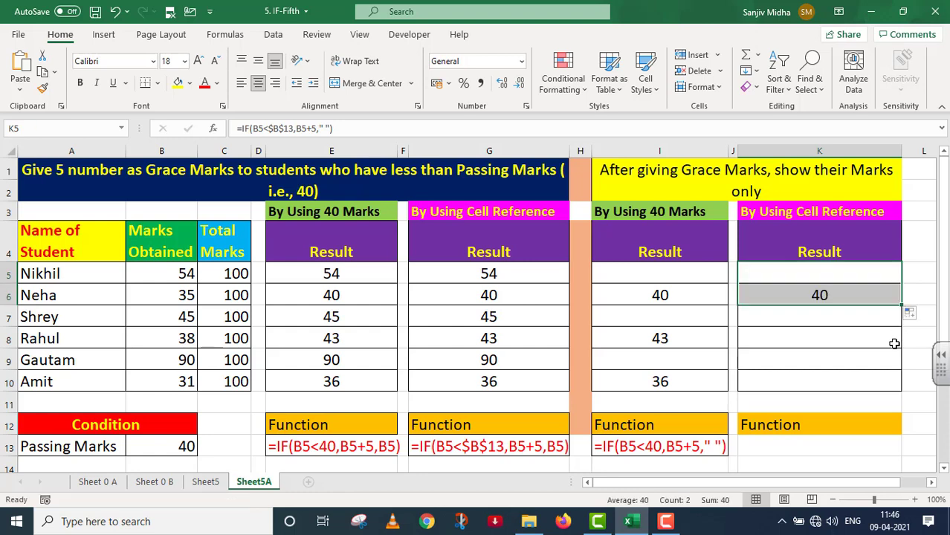
{"action": "double_click", "coordinate": [846, 293]}
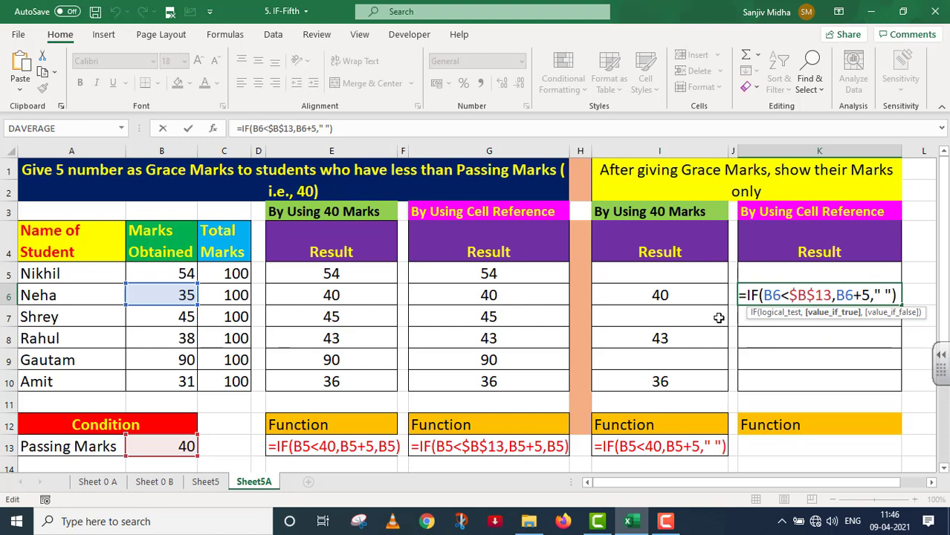
{"action": "key", "text": "Right"}
{"action": "key", "text": "Right"}
{"action": "key", "text": "Right"}
{"action": "key", "text": "Right"}
{"action": "key", "text": "Right"}
{"action": "key", "text": "Right"}
{"action": "key", "text": "Right"}
{"action": "key", "text": "Right"}
{"action": "key", "text": "Right"}
{"action": "key", "text": "Right"}
{"action": "key", "text": "Return"}
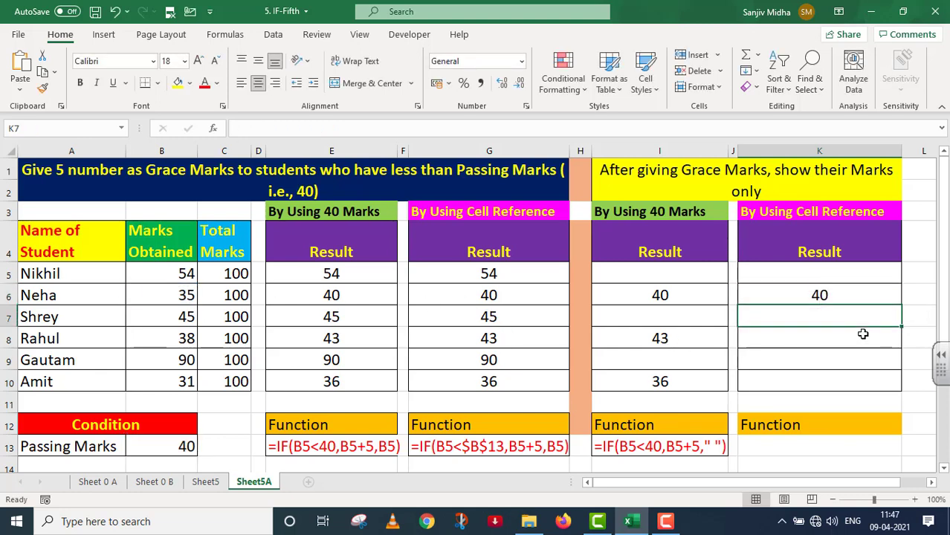
Step: Fill the K6 formula down through K10 and reveal the hidden formula text in K13 with a red font colour
{"action": "left_click", "coordinate": [858, 297]}
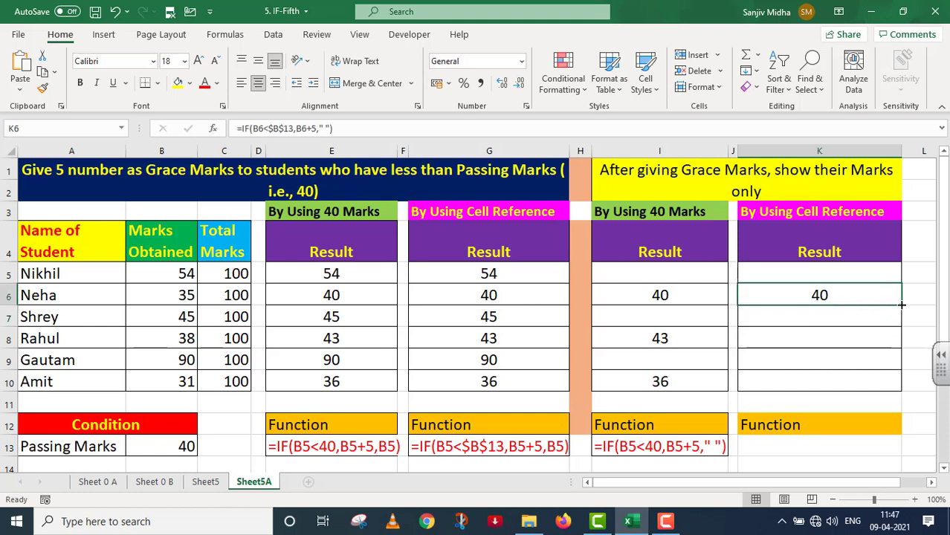
{"action": "left_click_drag", "start_coordinate": [901, 308], "coordinate": [904, 388]}
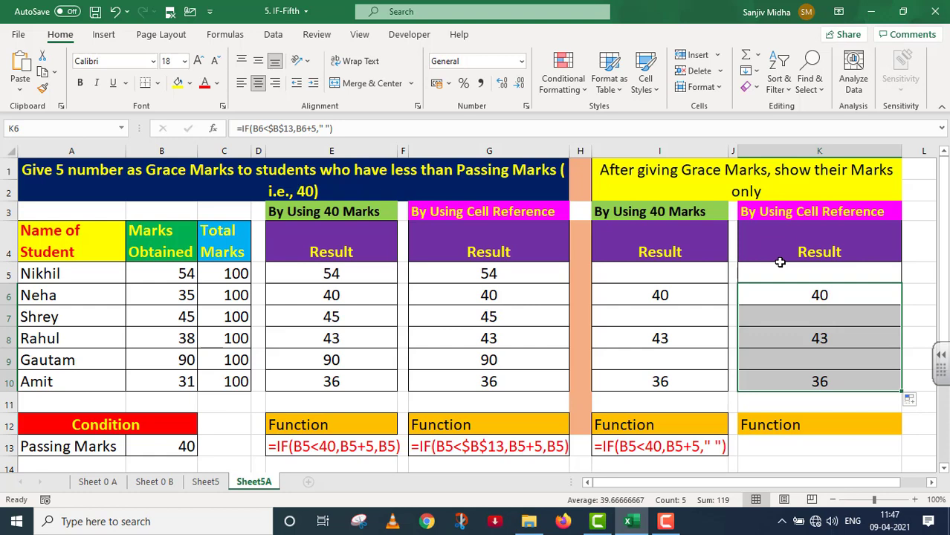
{"action": "left_click", "coordinate": [773, 442]}
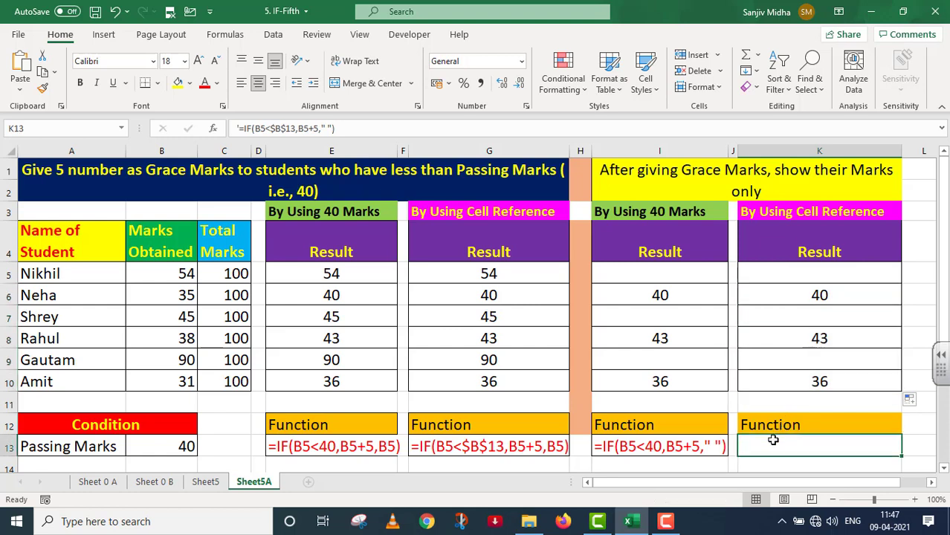
{"action": "left_click", "coordinate": [205, 83]}
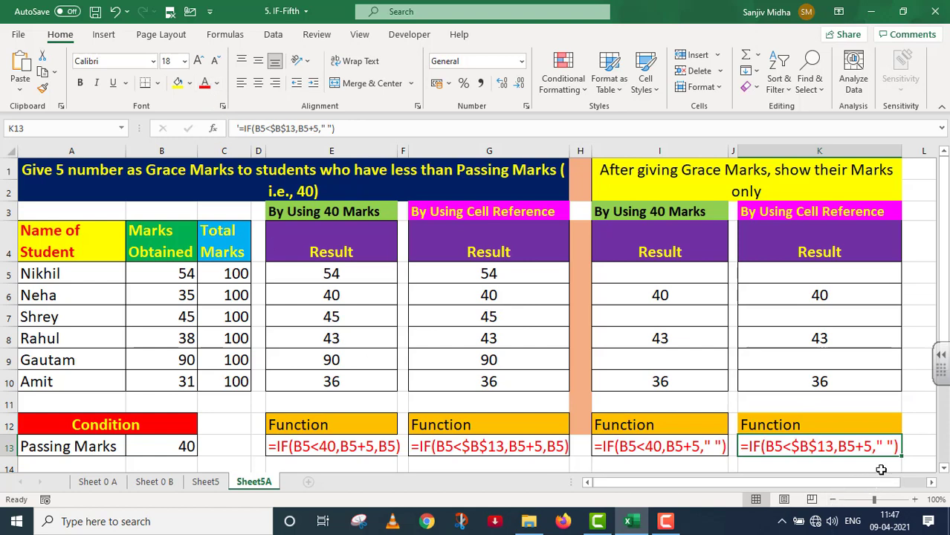